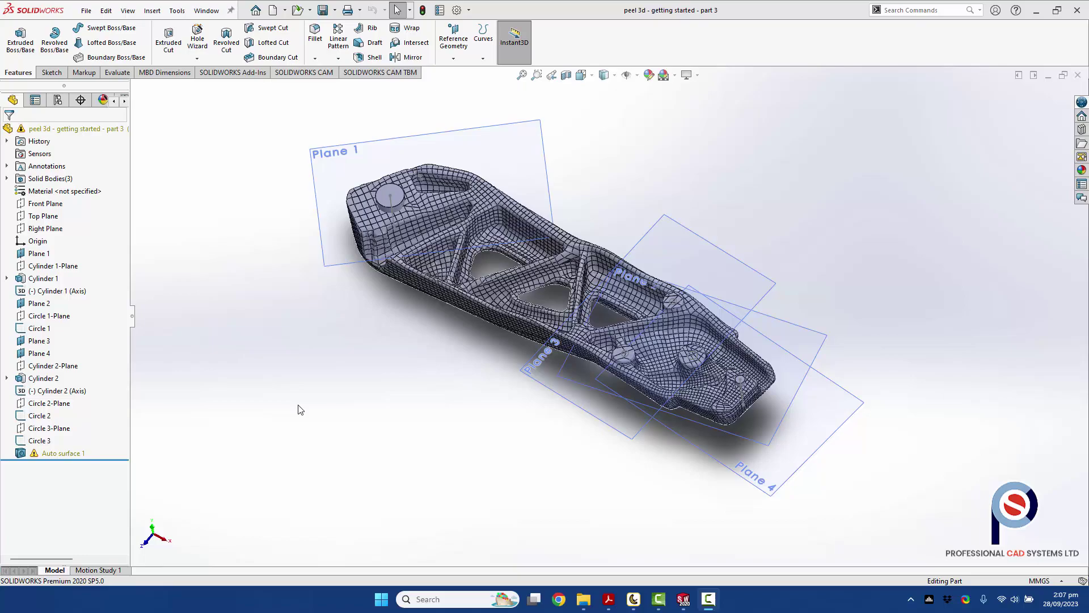
- Orient the view over the boss tops and select Plane 3 for sketching
{"action": "scroll", "coordinate": [719, 385], "scroll_direction": "down", "scroll_amount": 7}
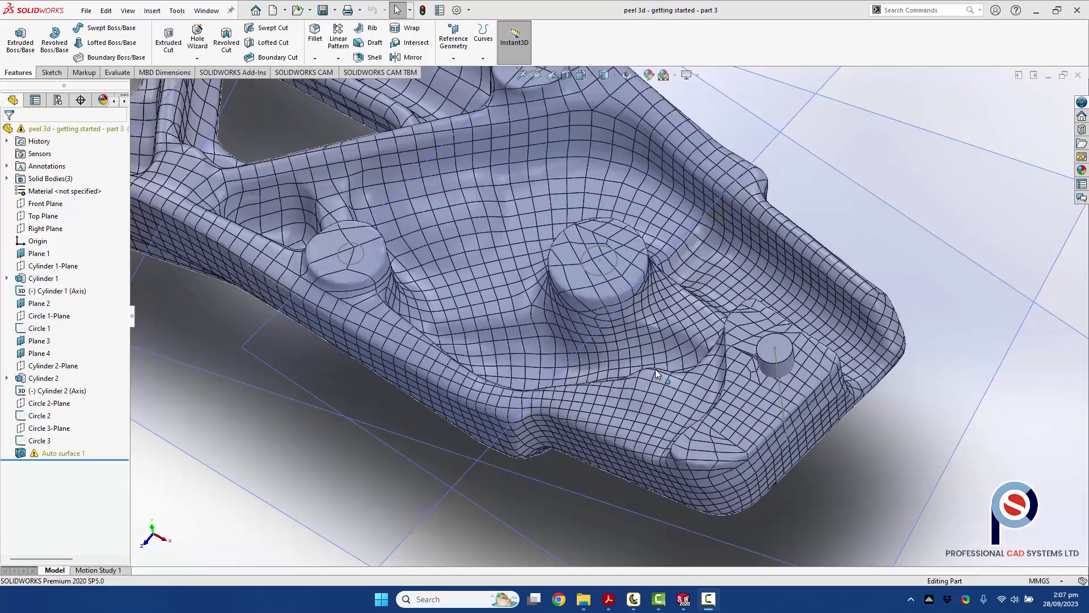
{"action": "middle_click_drag", "start_coordinate": [617, 310], "coordinate": [636, 152]}
{"action": "scroll", "coordinate": [396, 264], "scroll_direction": "down", "scroll_amount": 8}
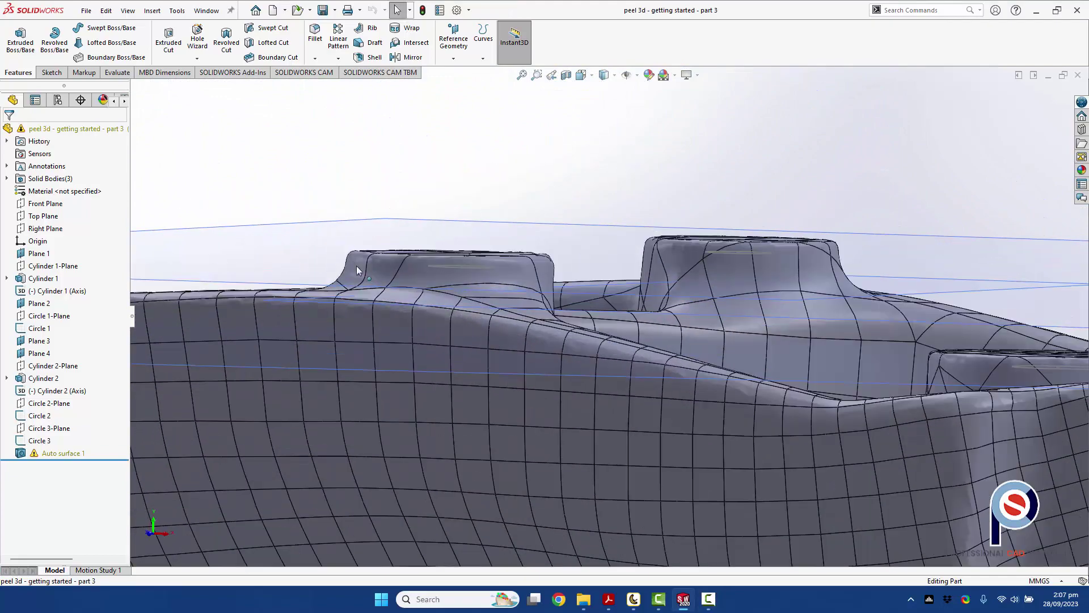
{"action": "middle_click_drag", "start_coordinate": [396, 263], "coordinate": [395, 265]}
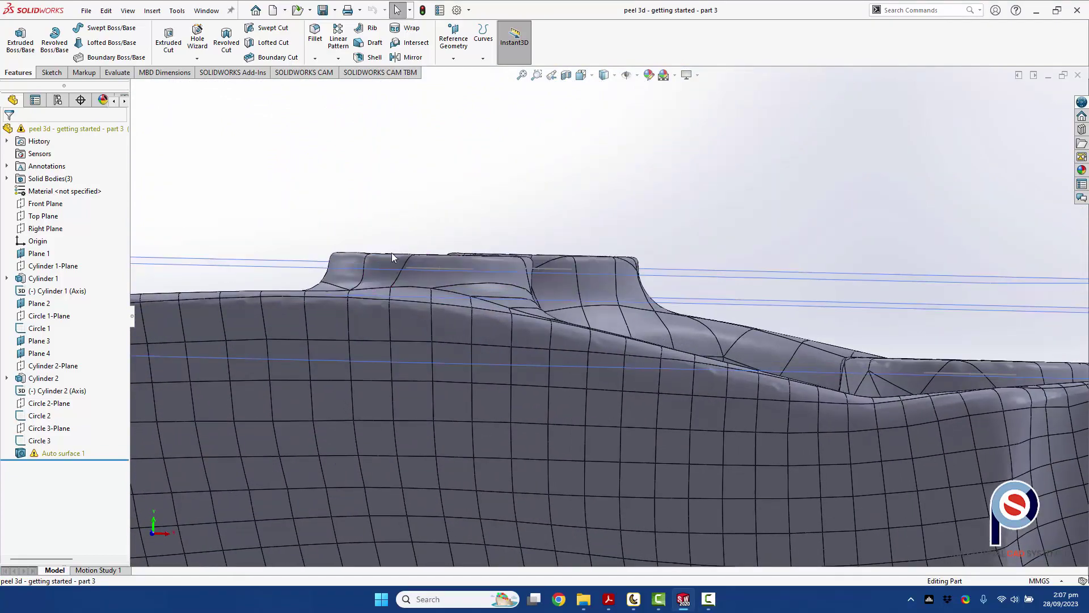
{"action": "scroll", "coordinate": [451, 264], "scroll_direction": "up", "scroll_amount": 8}
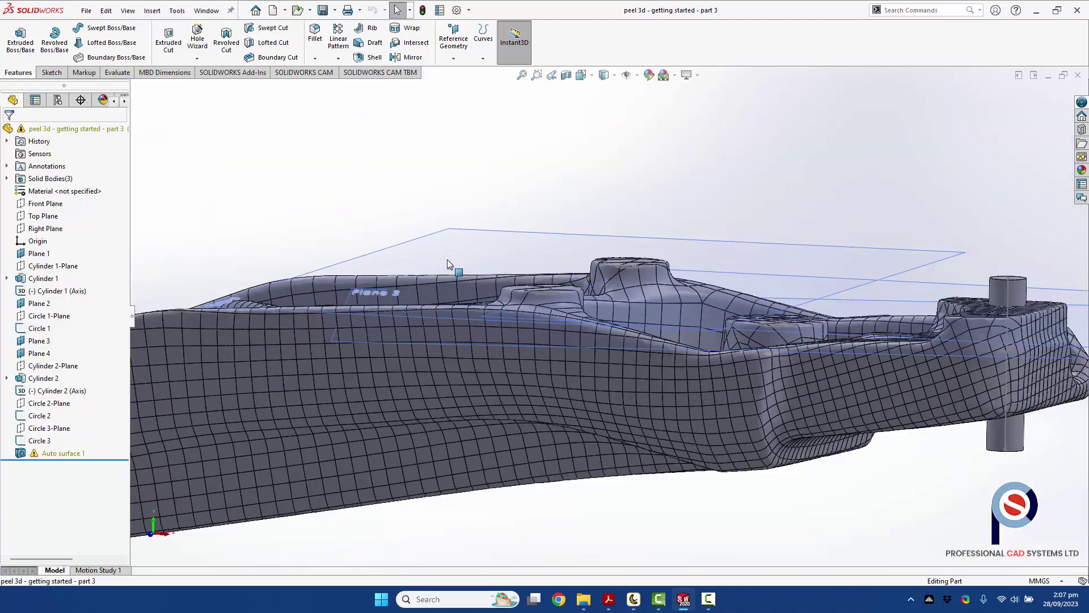
{"action": "mouse_move", "coordinate": [519, 257]}
{"action": "middle_mouse_down"}
{"action": "mouse_move", "coordinate": [487, 284]}
{"action": "mouse_move", "coordinate": [517, 276]}
{"action": "middle_mouse_up"}
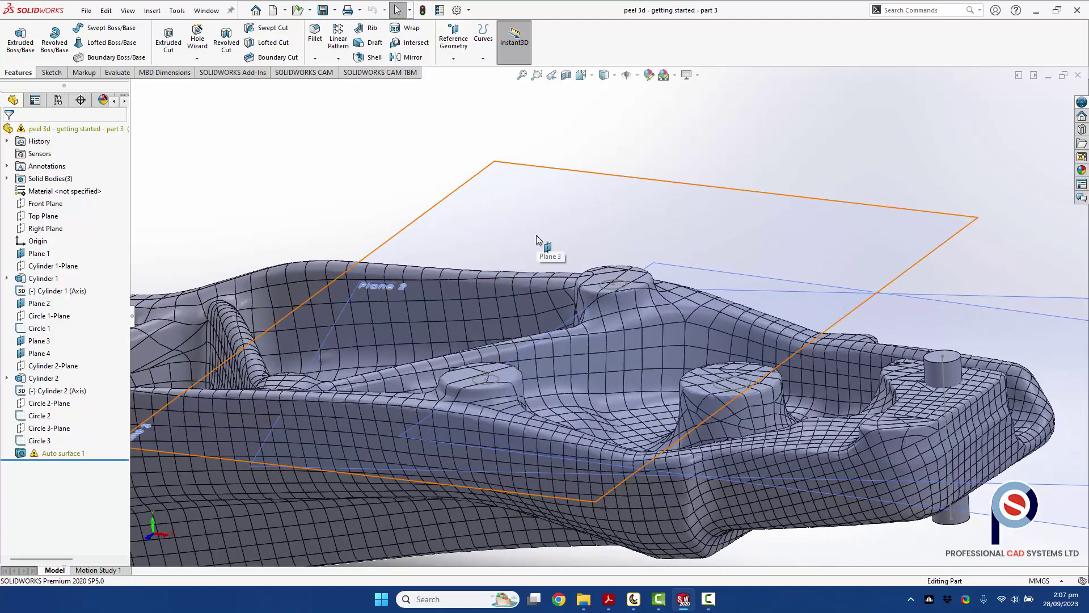
{"action": "left_click", "coordinate": [436, 232]}
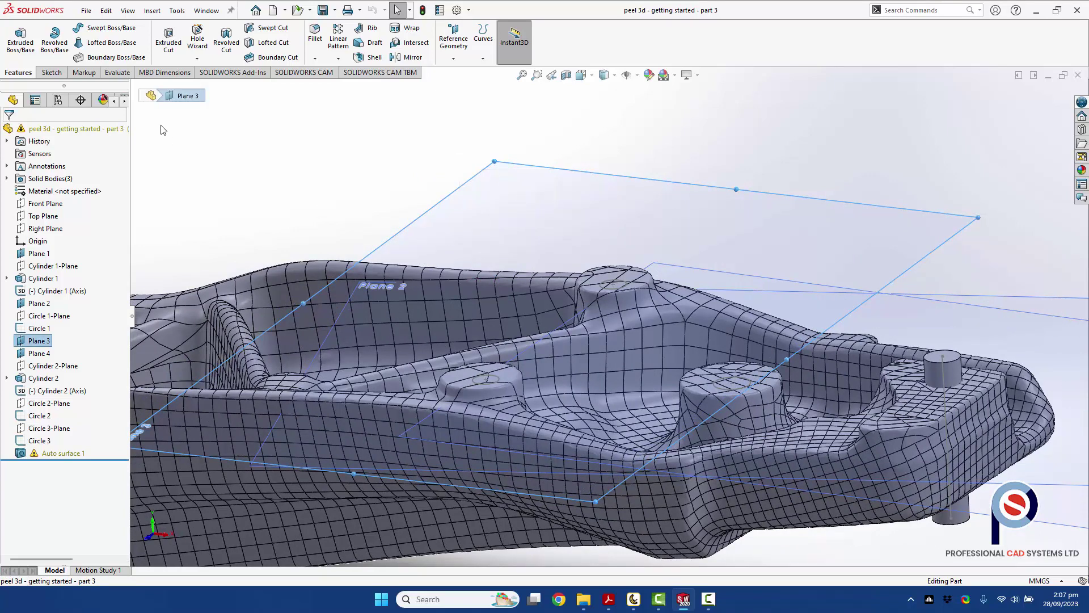
{"action": "left_click", "coordinate": [61, 74]}
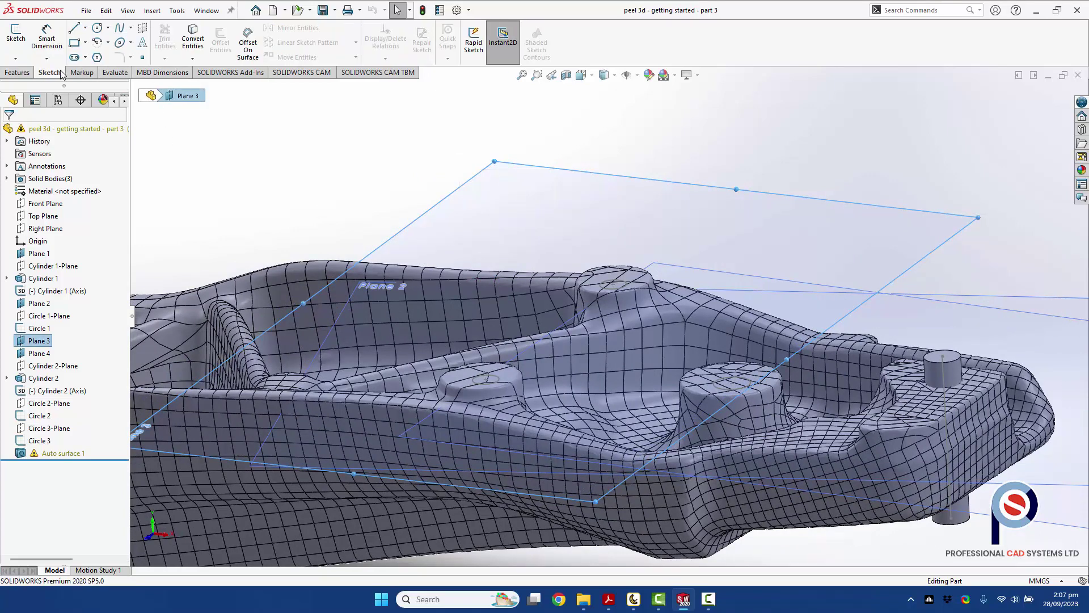
- Draw a corner rectangle enclosing the two small bosses as Sketch1 and exit the sketch
{"action": "left_click", "coordinate": [74, 44]}
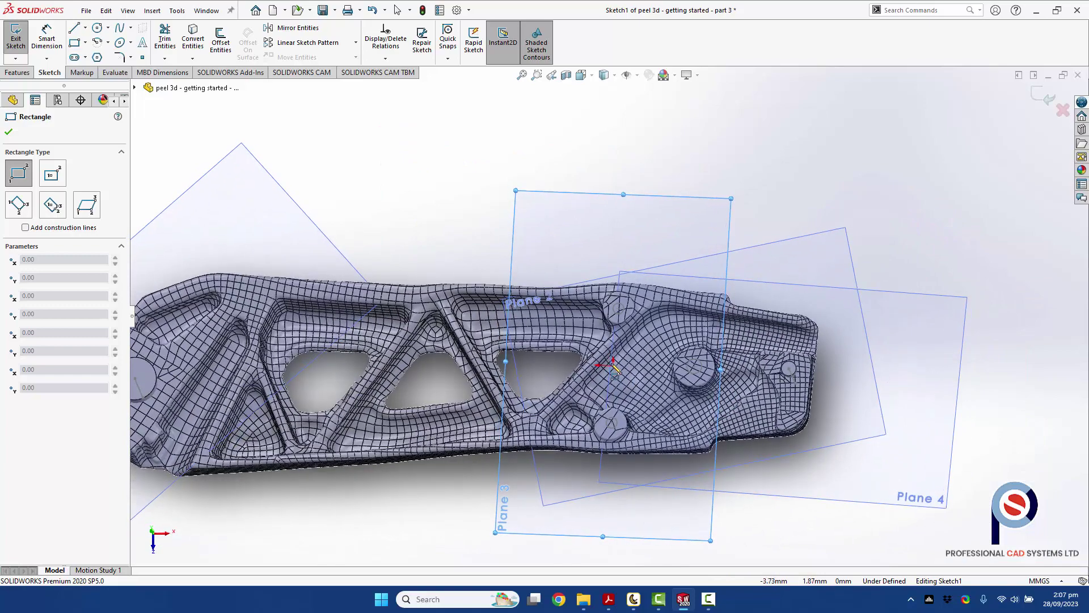
{"action": "left_click", "coordinate": [589, 277]}
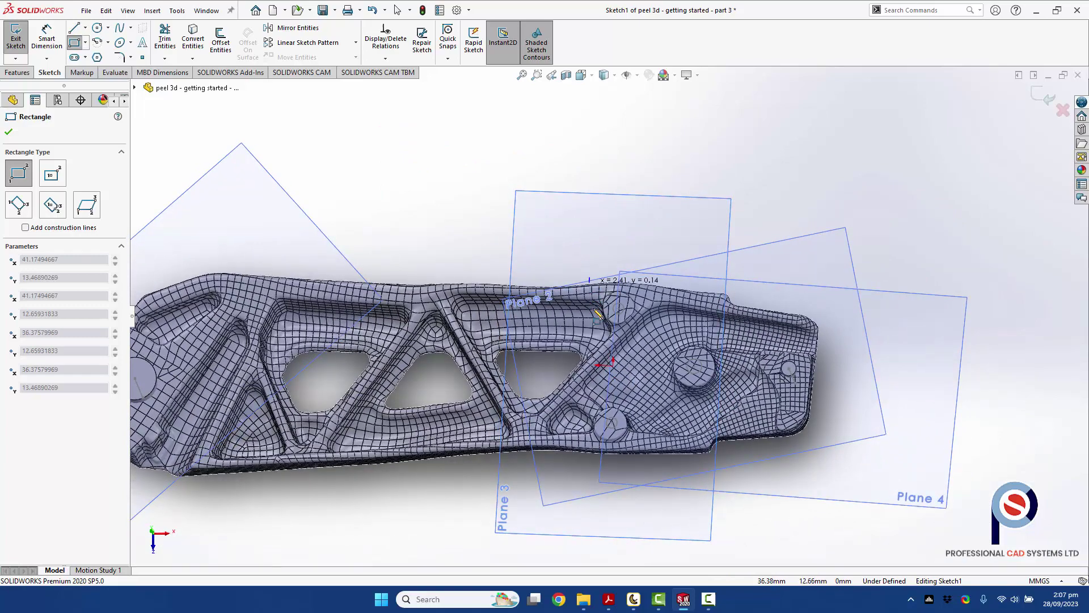
{"action": "left_click", "coordinate": [637, 449]}
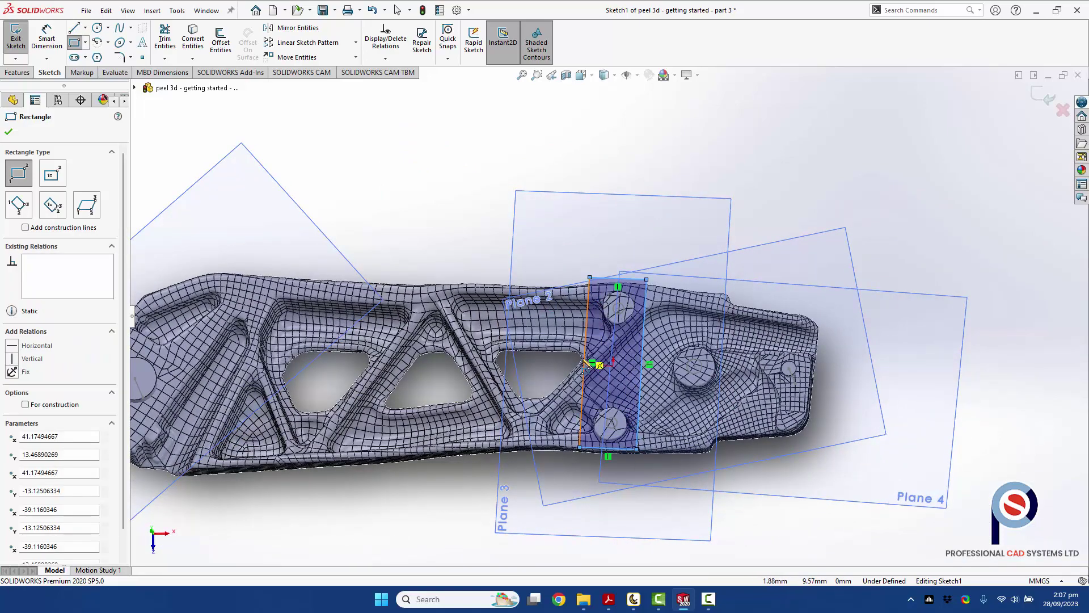
{"action": "left_click", "coordinate": [9, 134]}
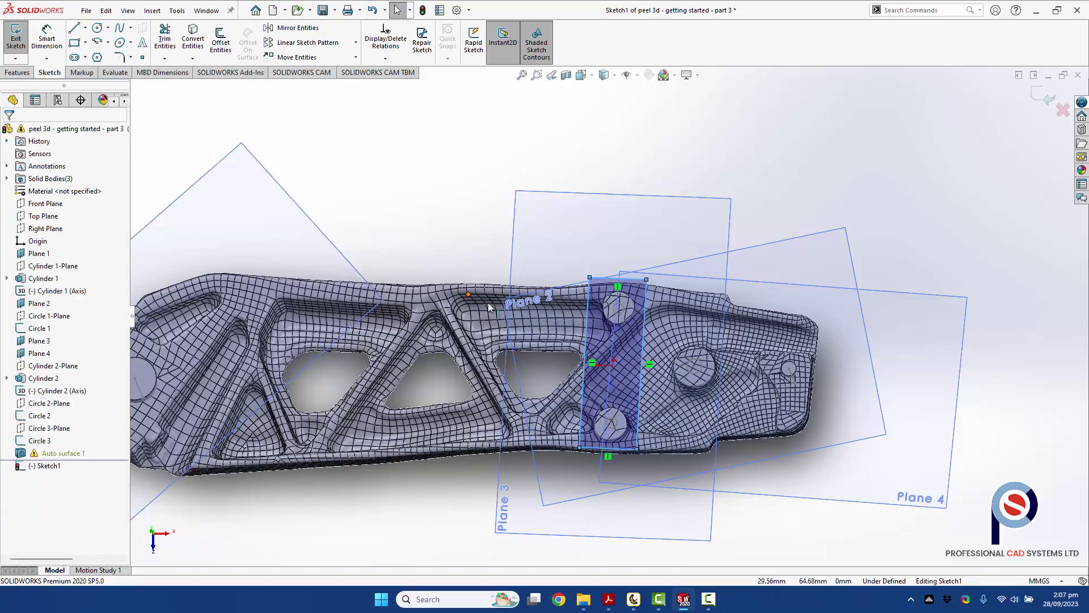
{"action": "middle_click_drag", "start_coordinate": [535, 370], "coordinate": [482, 366]}
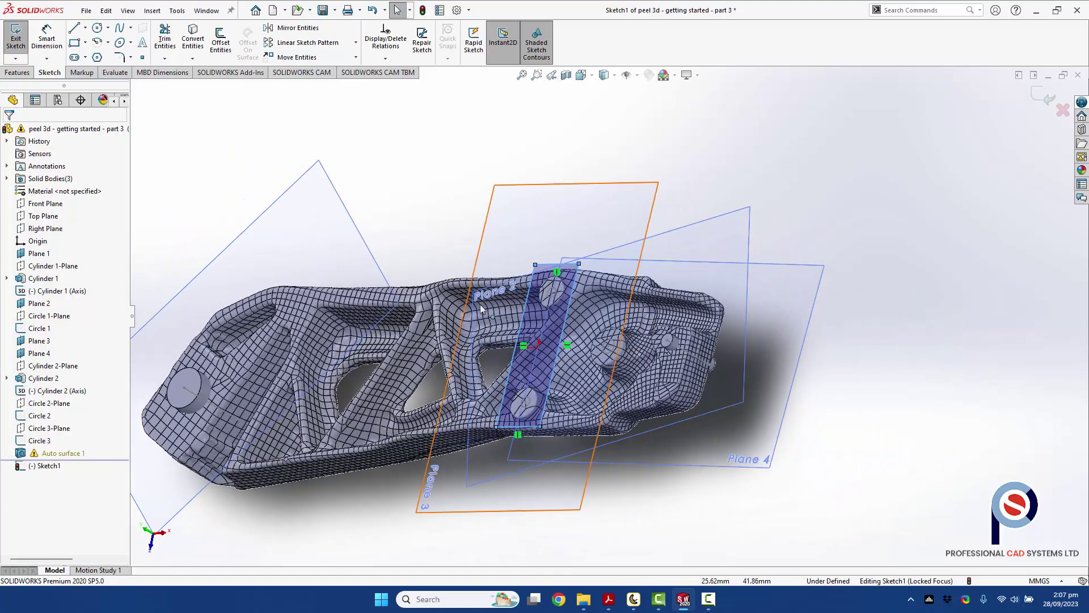
{"action": "left_click", "coordinate": [16, 41]}
- On Plane 4, draw a corner rectangle boxing the end boss as Sketch2 and exit
{"action": "mouse_move", "coordinate": [647, 430]}
{"action": "middle_mouse_down"}
{"action": "mouse_move", "coordinate": [694, 387]}
{"action": "mouse_move", "coordinate": [702, 335]}
{"action": "middle_mouse_up"}
{"action": "scroll", "coordinate": [811, 328], "scroll_direction": "down", "scroll_amount": 4}
{"action": "scroll", "coordinate": [811, 328], "scroll_direction": "down", "scroll_amount": 3}
{"action": "middle_click_drag", "start_coordinate": [554, 225], "coordinate": [615, 267]}
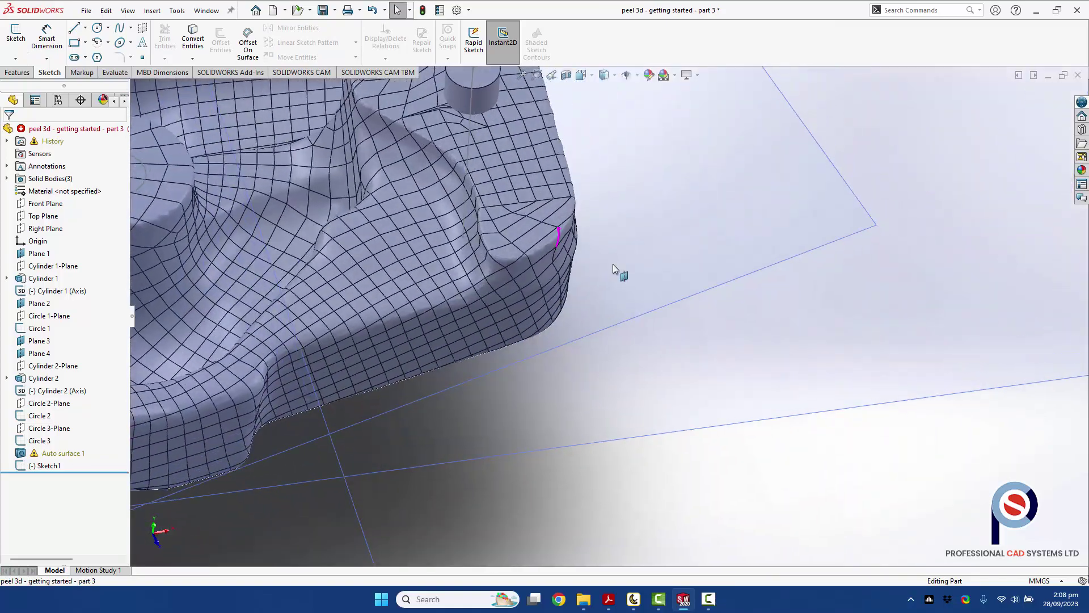
{"action": "scroll", "coordinate": [708, 304], "scroll_direction": "up", "scroll_amount": 4}
{"action": "middle_click_drag", "start_coordinate": [547, 288], "coordinate": [540, 165]}
{"action": "left_click", "coordinate": [680, 272]}
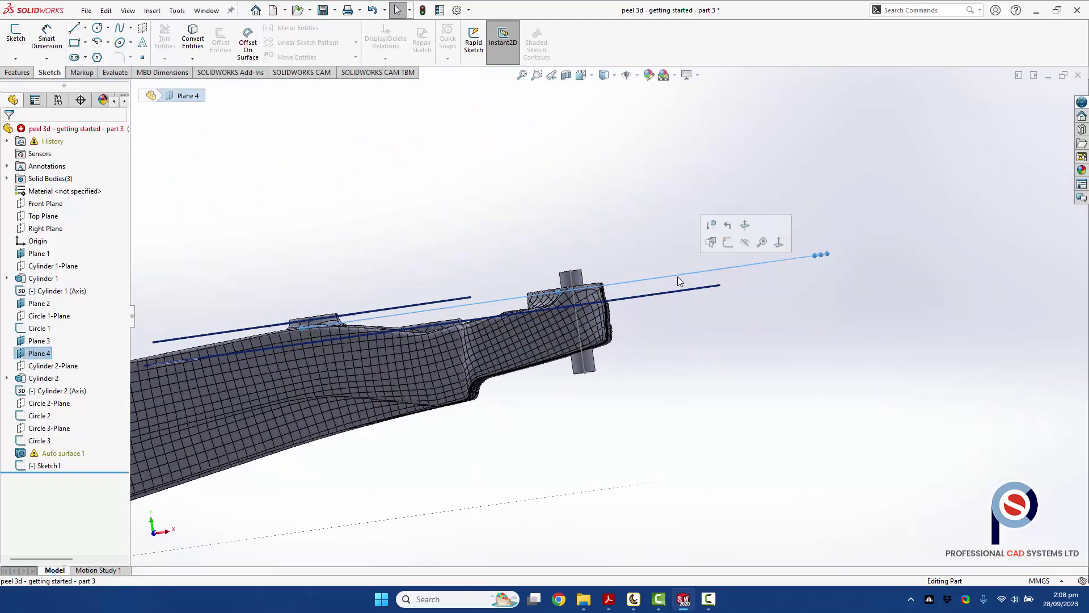
{"action": "left_click", "coordinate": [74, 42]}
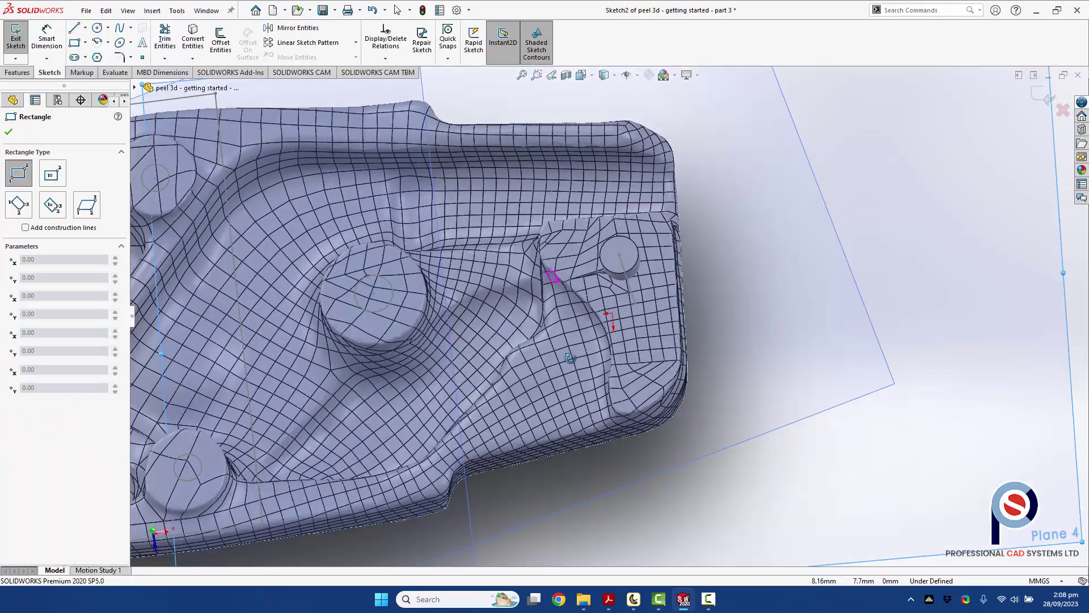
{"action": "left_click", "coordinate": [524, 200]}
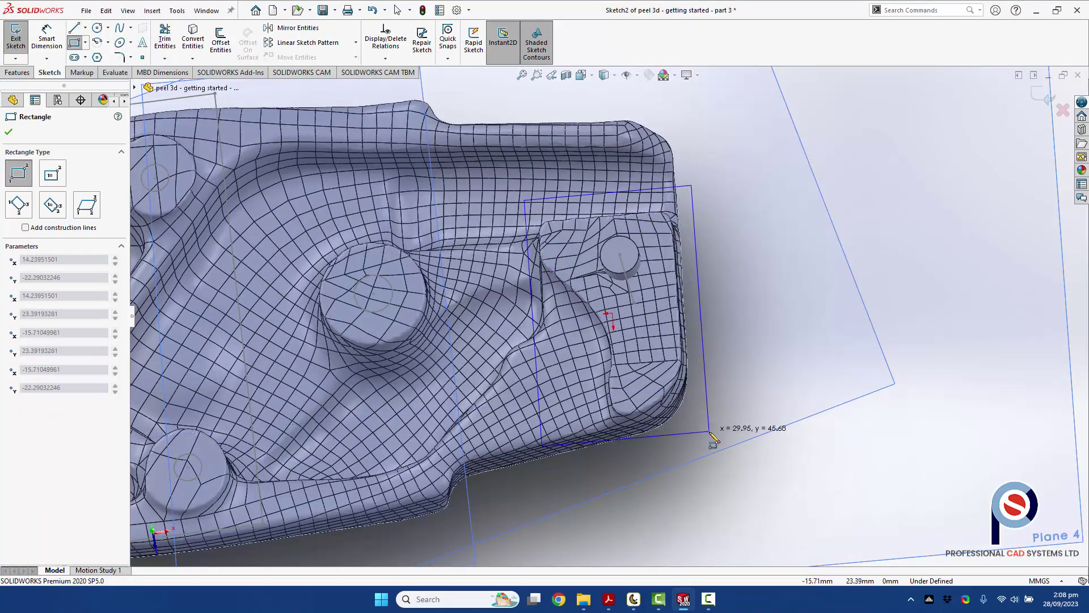
{"action": "left_click", "coordinate": [708, 432]}
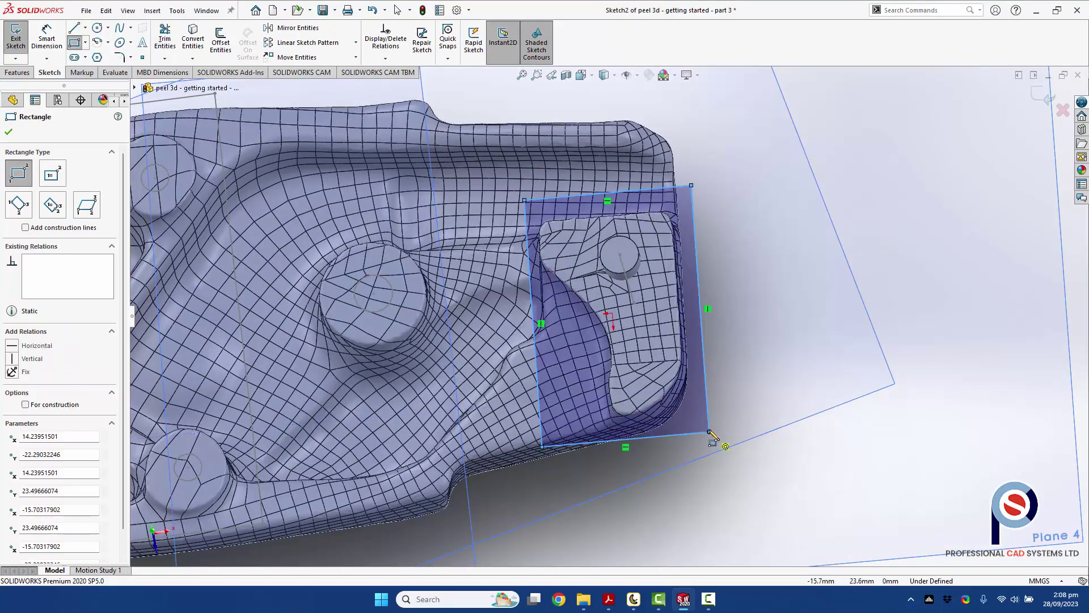
{"action": "left_click", "coordinate": [9, 132]}
{"action": "left_click", "coordinate": [25, 46]}
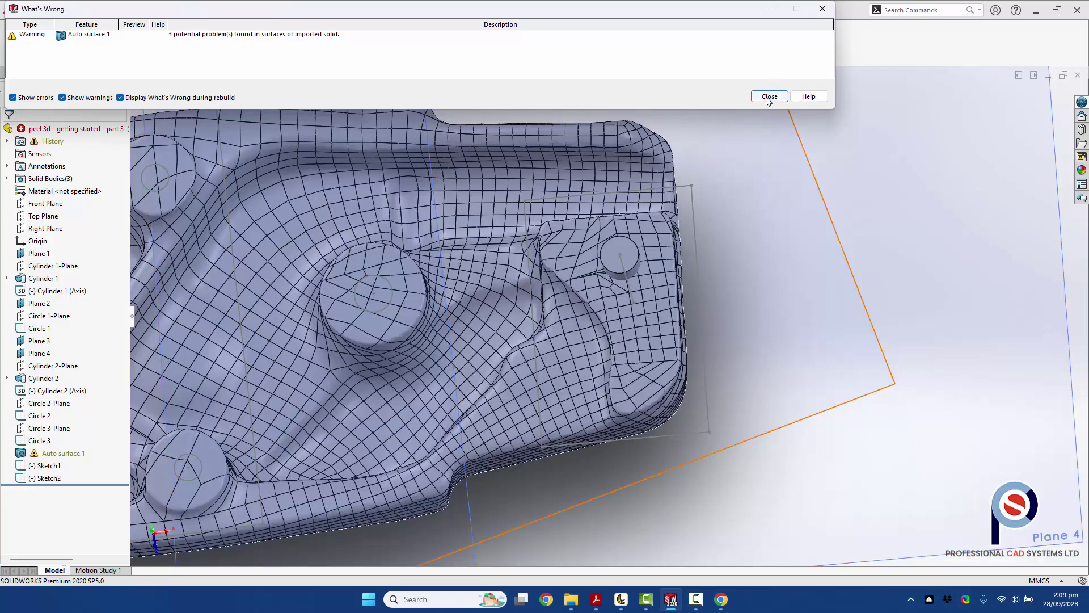
- Dismiss the rebuild warning and draw a corner rectangle around the large boss on Plane 2
{"action": "left_click", "coordinate": [772, 97]}
{"action": "middle_click_drag", "start_coordinate": [746, 357], "coordinate": [458, 387]}
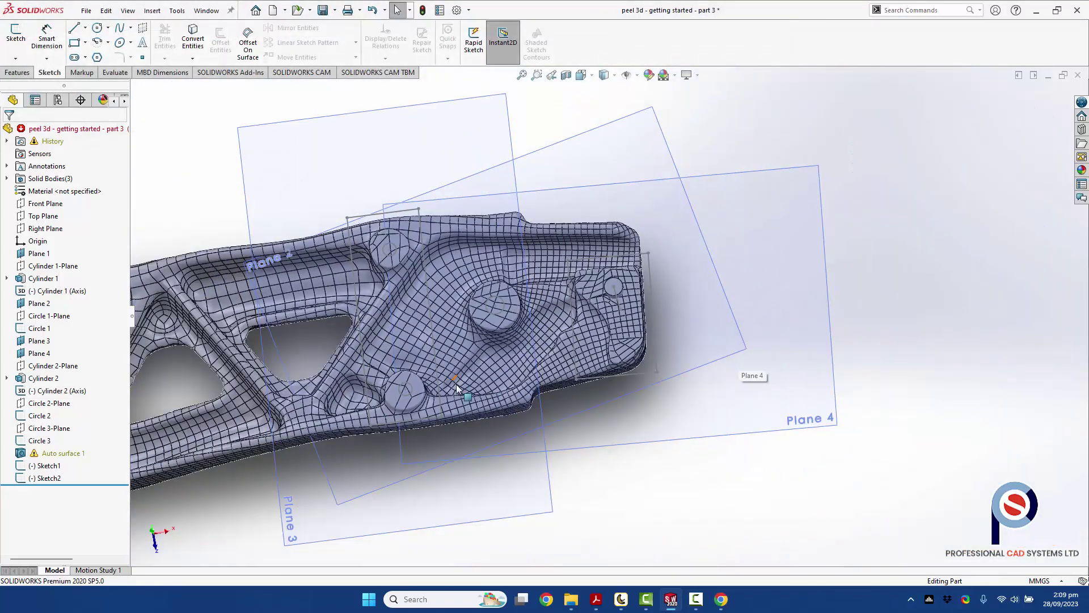
{"action": "middle_click_drag", "start_coordinate": [487, 353], "coordinate": [503, 259]}
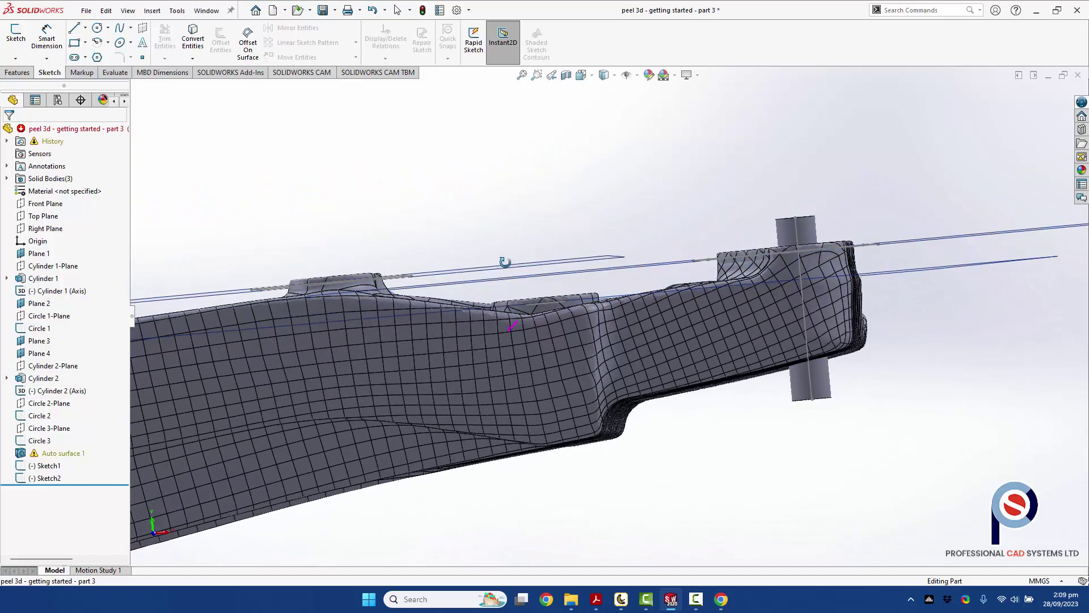
{"action": "left_click", "coordinate": [605, 299]}
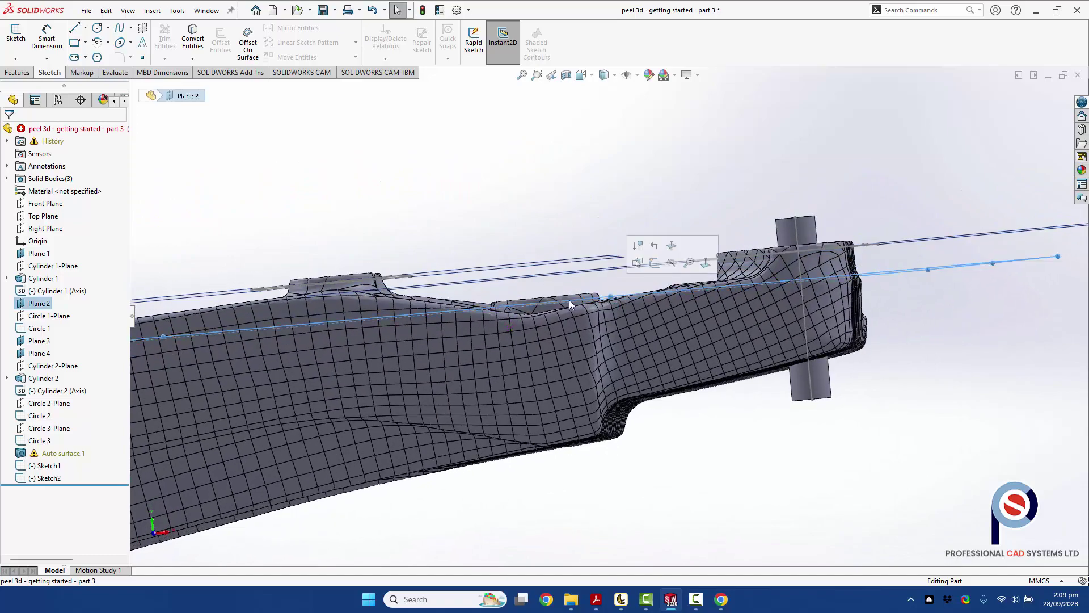
{"action": "left_click", "coordinate": [74, 43]}
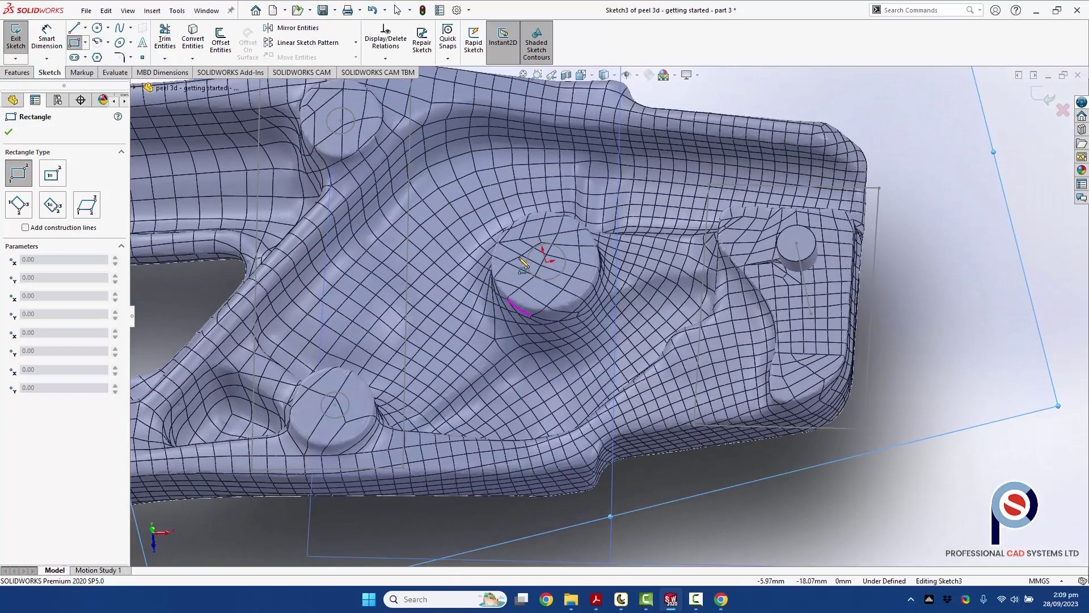
{"action": "left_click", "coordinate": [474, 197]}
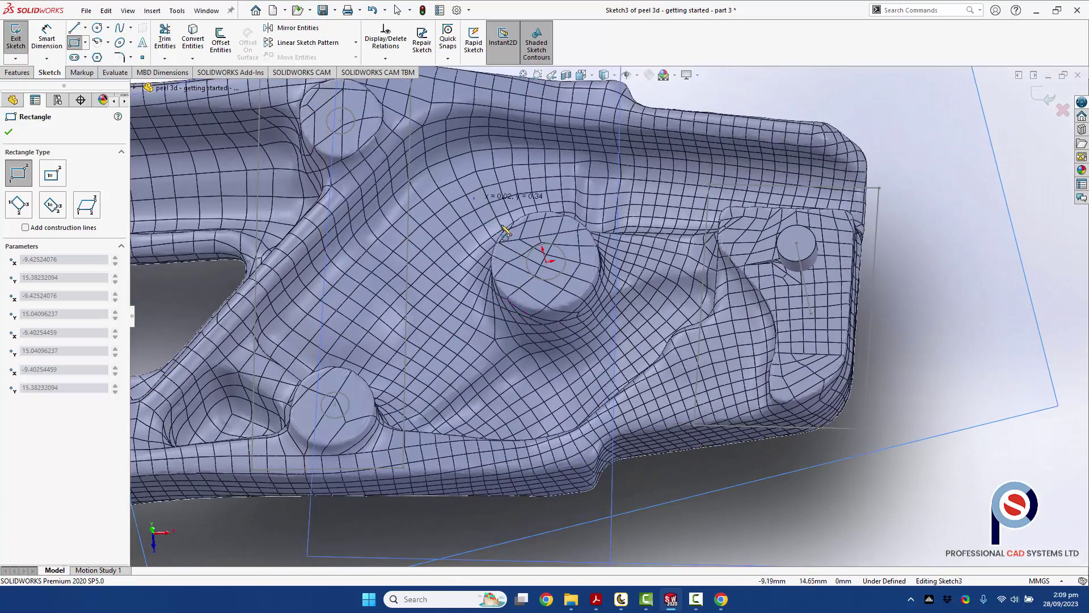
{"action": "left_click", "coordinate": [624, 319]}
- Cancel the stray second rectangle, accept the line properties, and finish Sketch3
{"action": "left_click", "coordinate": [493, 274]}
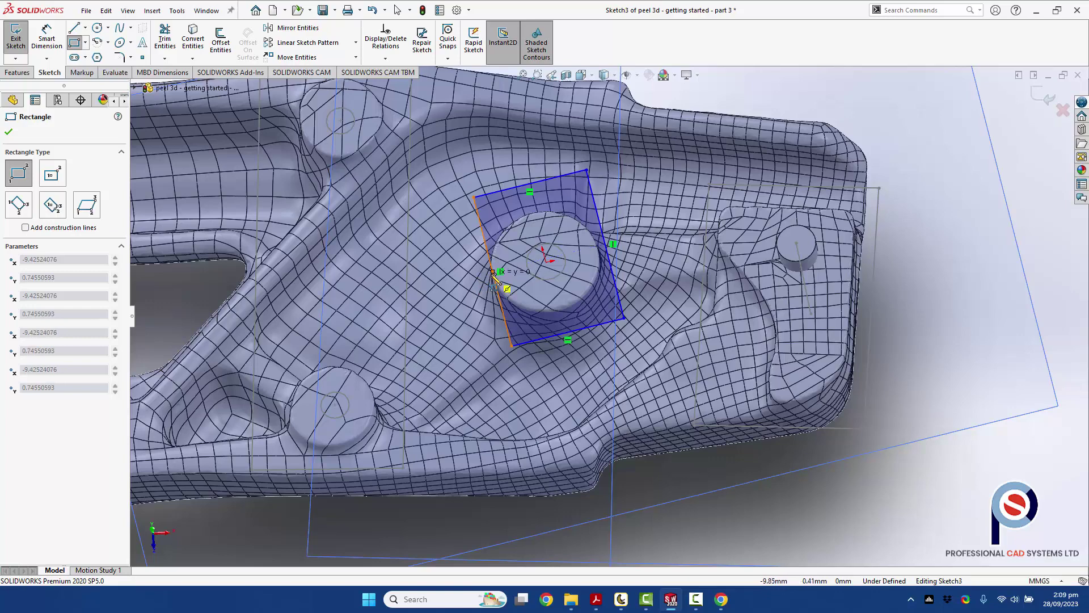
{"action": "left_click", "coordinate": [484, 240]}
{"action": "key", "text": "Escape"}
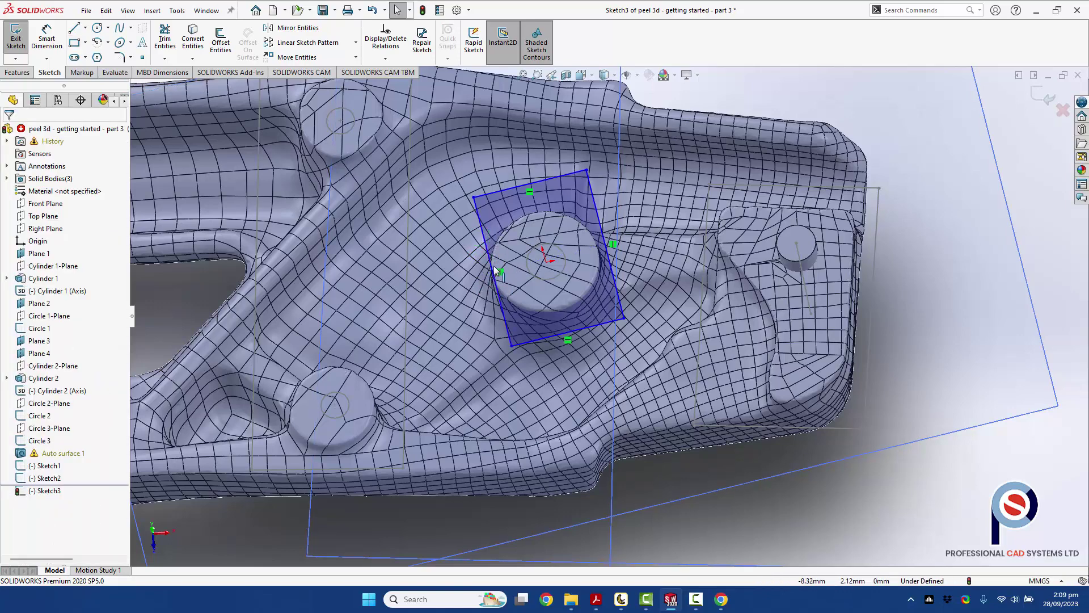
{"action": "left_click", "coordinate": [493, 267]}
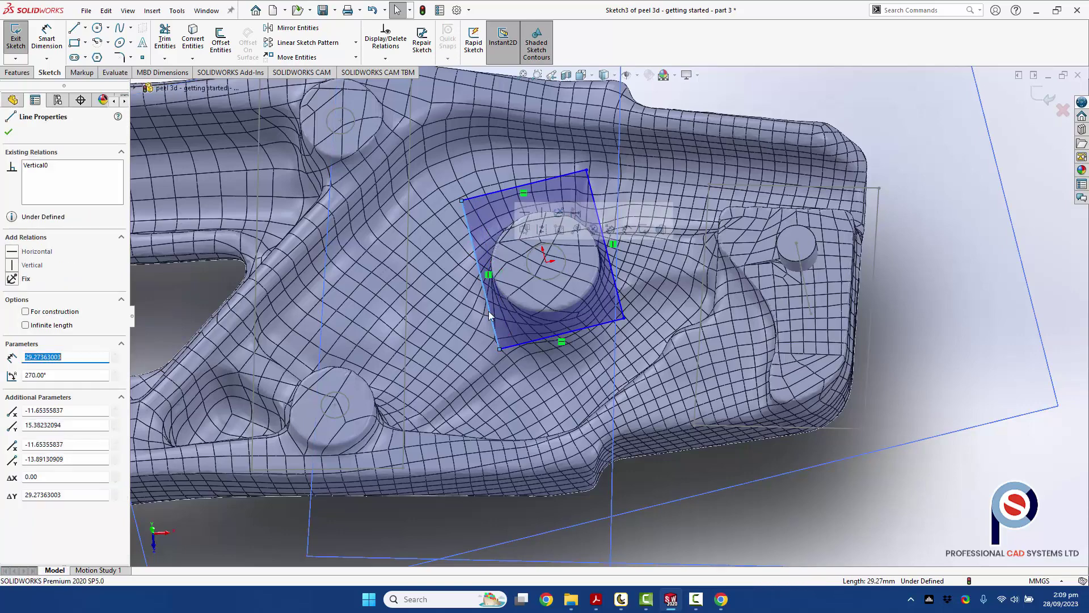
{"action": "middle_click_drag", "start_coordinate": [536, 295], "coordinate": [547, 287]}
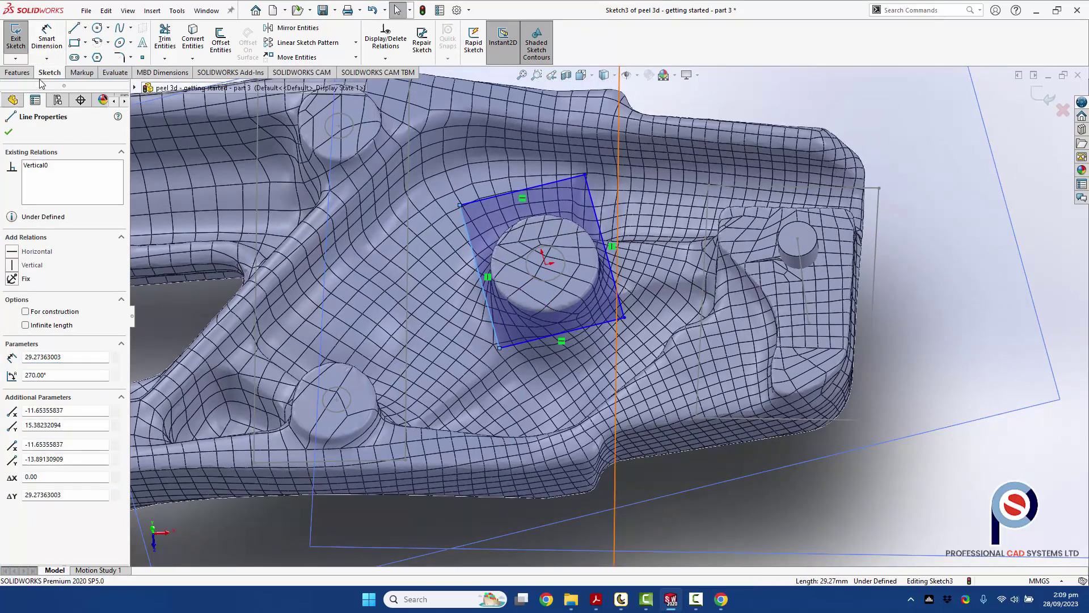
{"action": "left_click", "coordinate": [12, 133]}
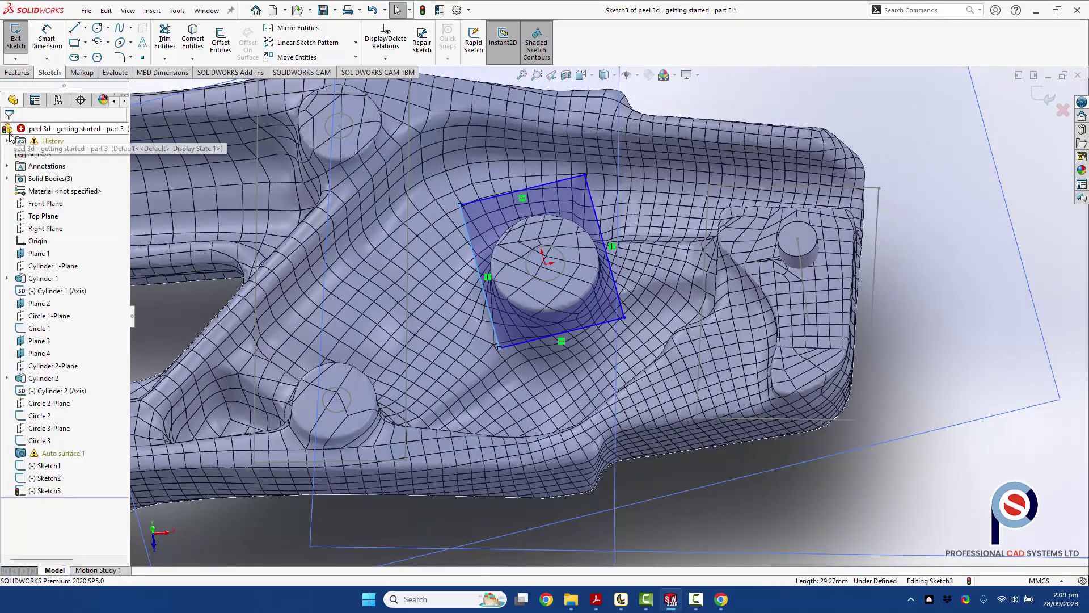
{"action": "left_click", "coordinate": [15, 38]}
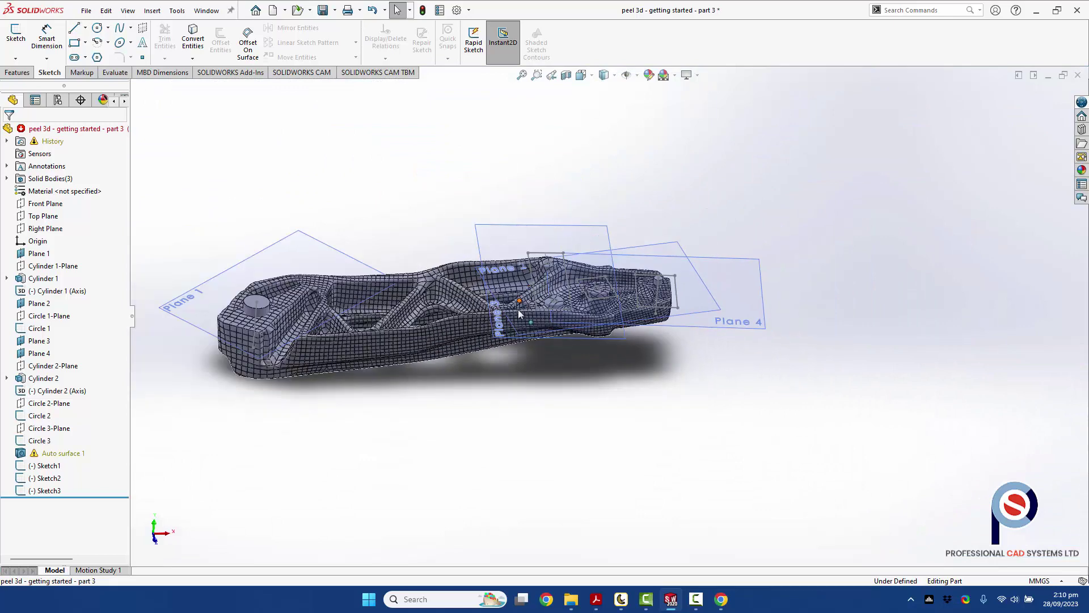
- Hide the Circle 2-Plane and Plane 2 reference planes in the FeatureManager tree
{"action": "scroll", "coordinate": [505, 306], "scroll_direction": "down", "scroll_amount": 2}
{"action": "middle_click_drag", "start_coordinate": [428, 308], "coordinate": [500, 244], "text": "ctrl"}
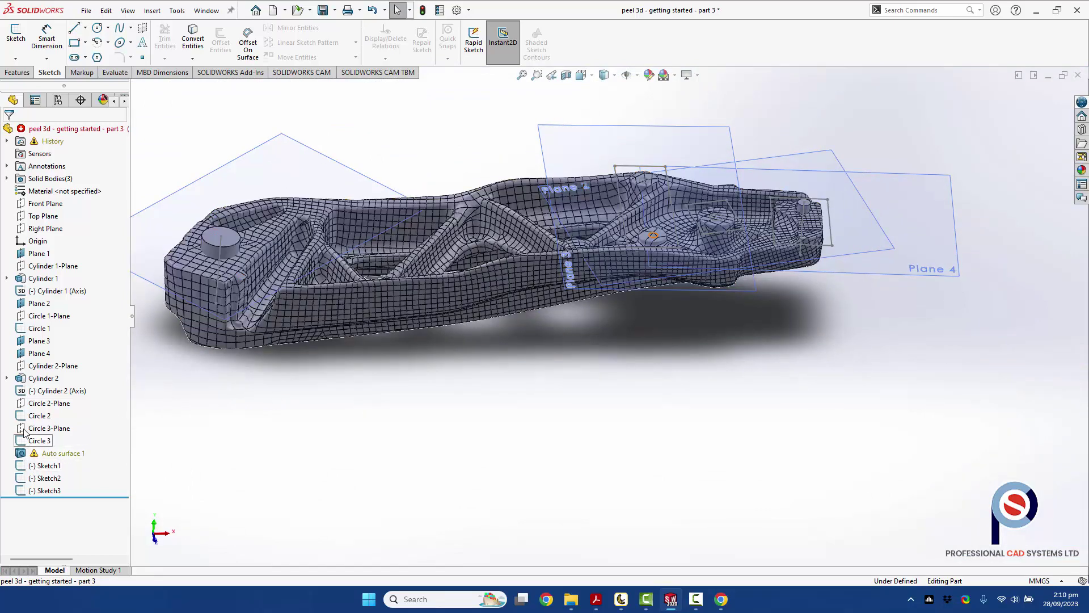
{"action": "right_click", "coordinate": [26, 406]}
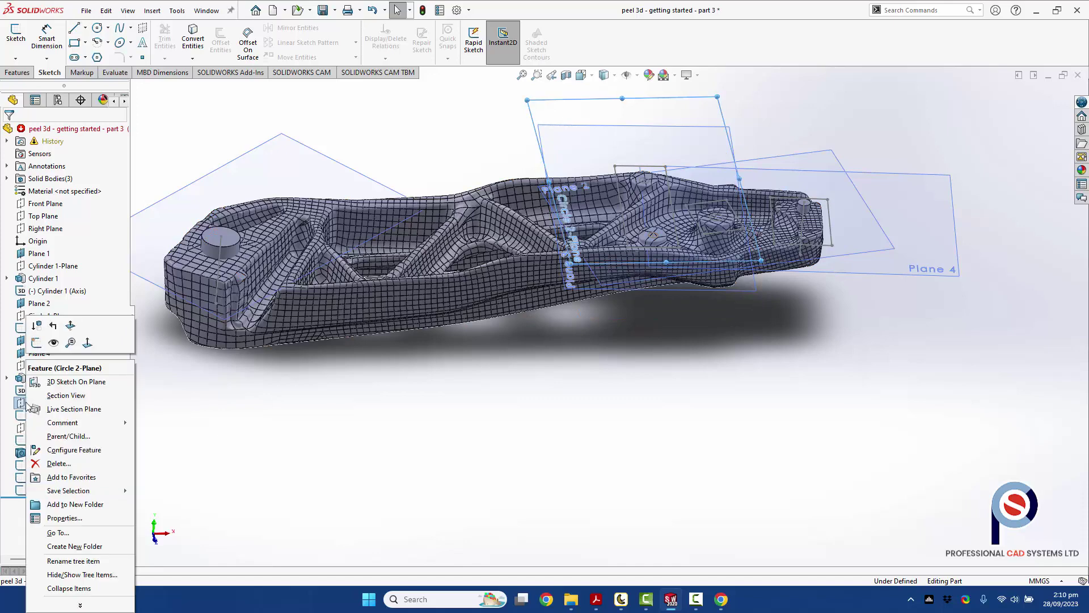
{"action": "left_click", "coordinate": [55, 343]}
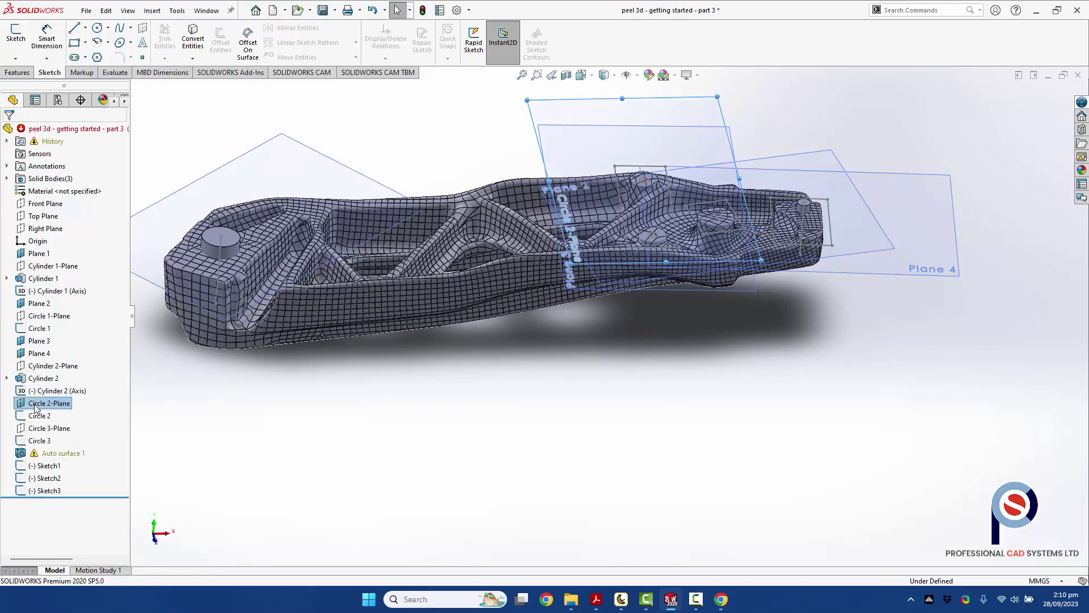
{"action": "right_click", "coordinate": [35, 406]}
{"action": "left_click", "coordinate": [64, 348]}
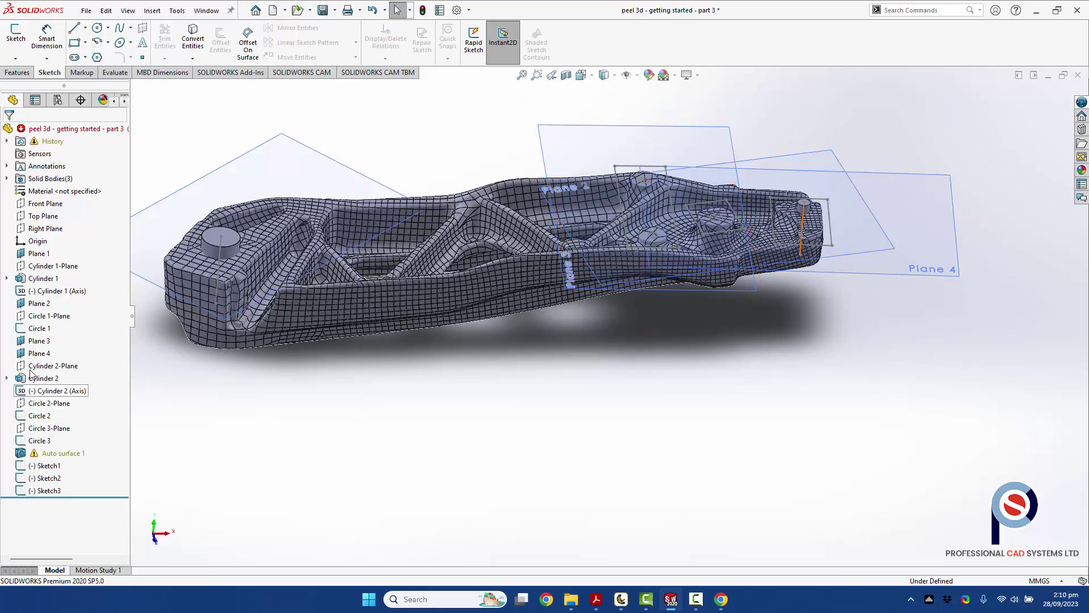
{"action": "right_click", "coordinate": [37, 307]}
{"action": "left_click", "coordinate": [65, 288]}
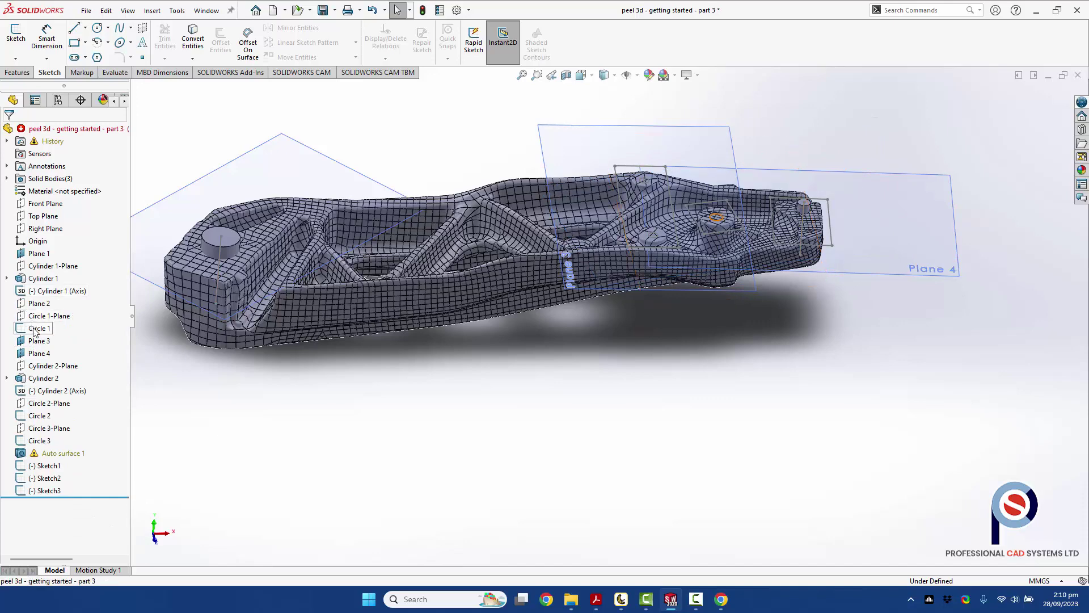
{"action": "right_click", "coordinate": [33, 329]}
{"action": "left_click", "coordinate": [19, 315]}
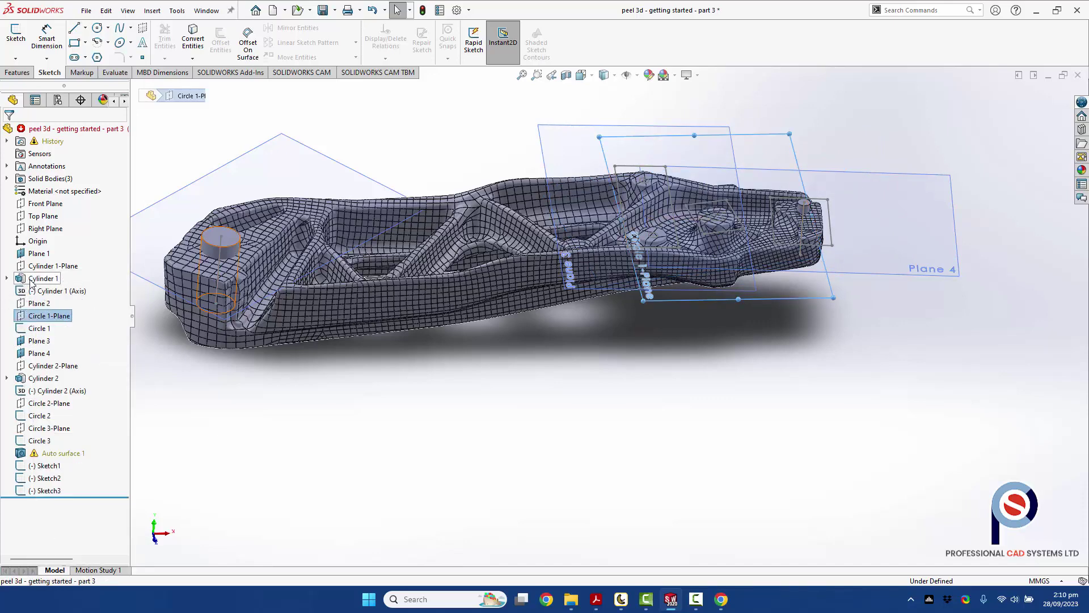
- Hide Plane 1, Plane 3 and Plane 4 to leave only the sketch rectangles visible
{"action": "right_click", "coordinate": [32, 255]}
{"action": "left_click", "coordinate": [58, 238]}
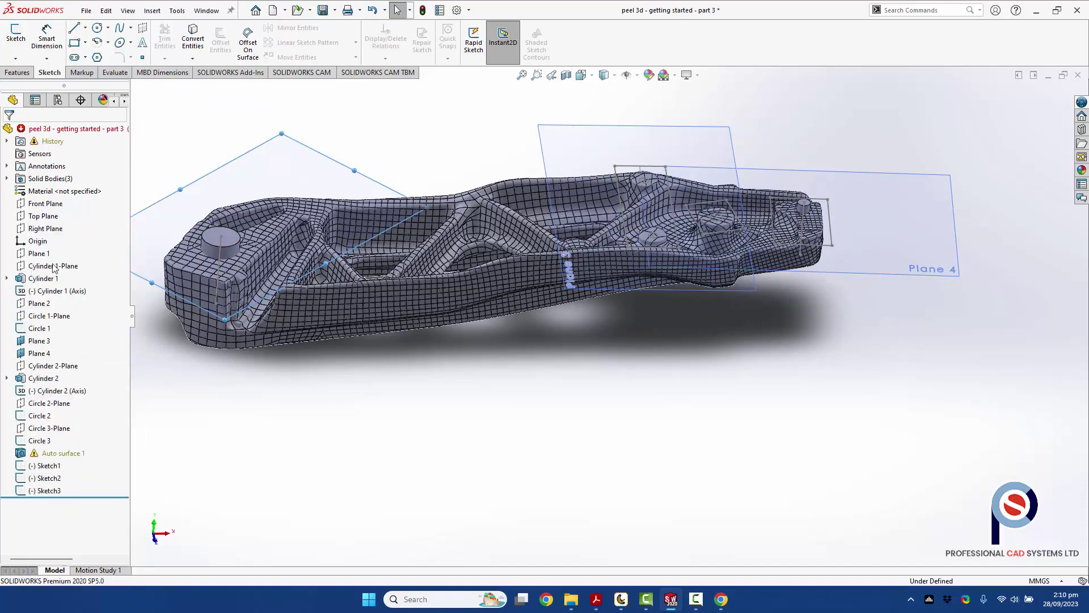
{"action": "right_click", "coordinate": [44, 343]}
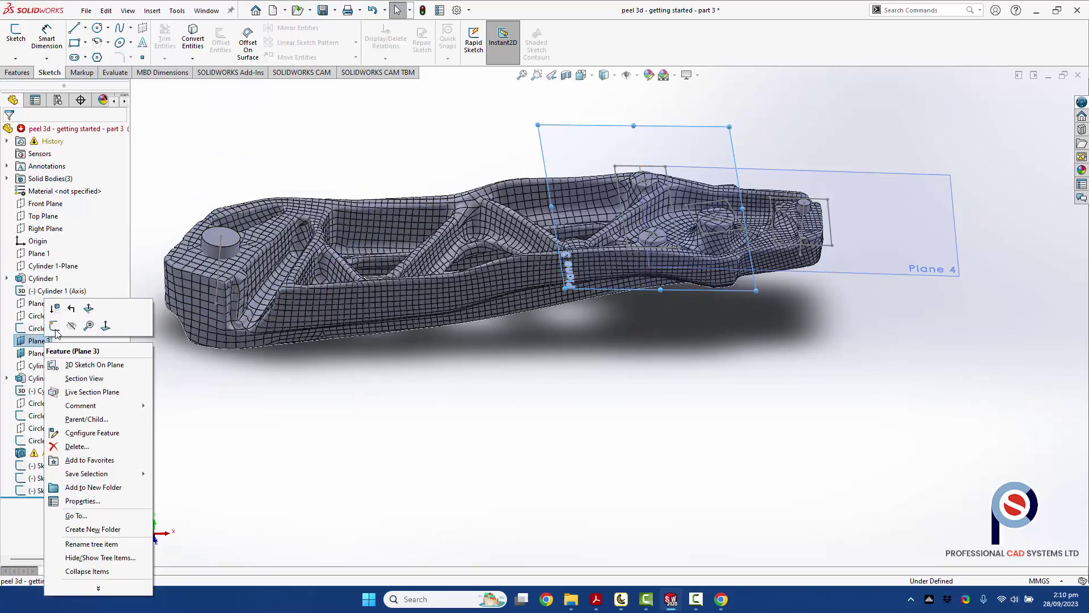
{"action": "left_click", "coordinate": [55, 325]}
{"action": "right_click", "coordinate": [38, 353]}
{"action": "left_click", "coordinate": [54, 338]}
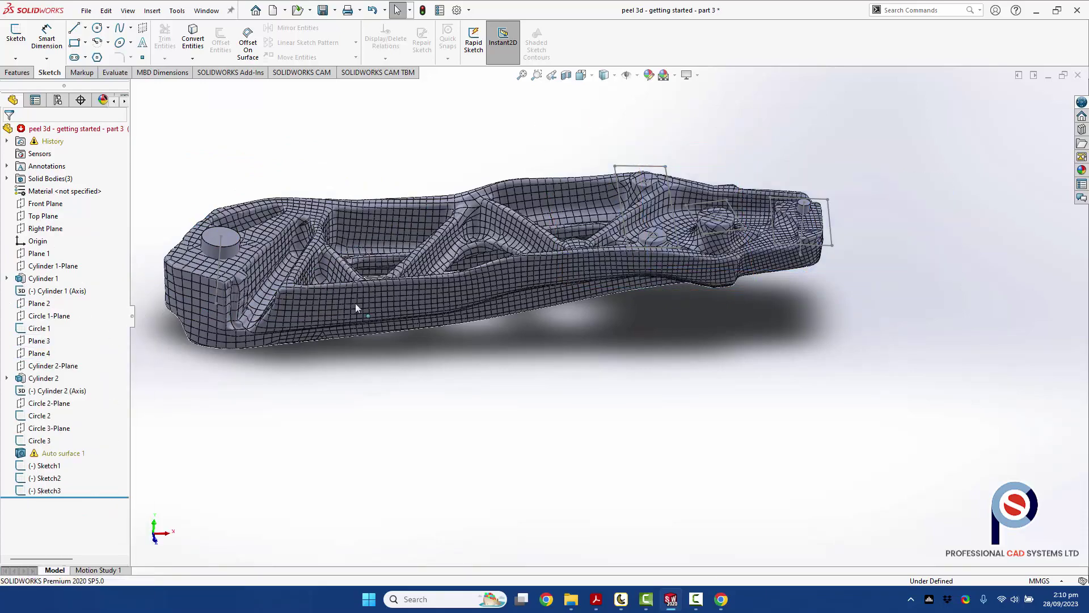
{"action": "middle_click_drag", "start_coordinate": [574, 277], "coordinate": [606, 306]}
{"action": "scroll", "coordinate": [752, 275], "scroll_direction": "down", "scroll_amount": 2}
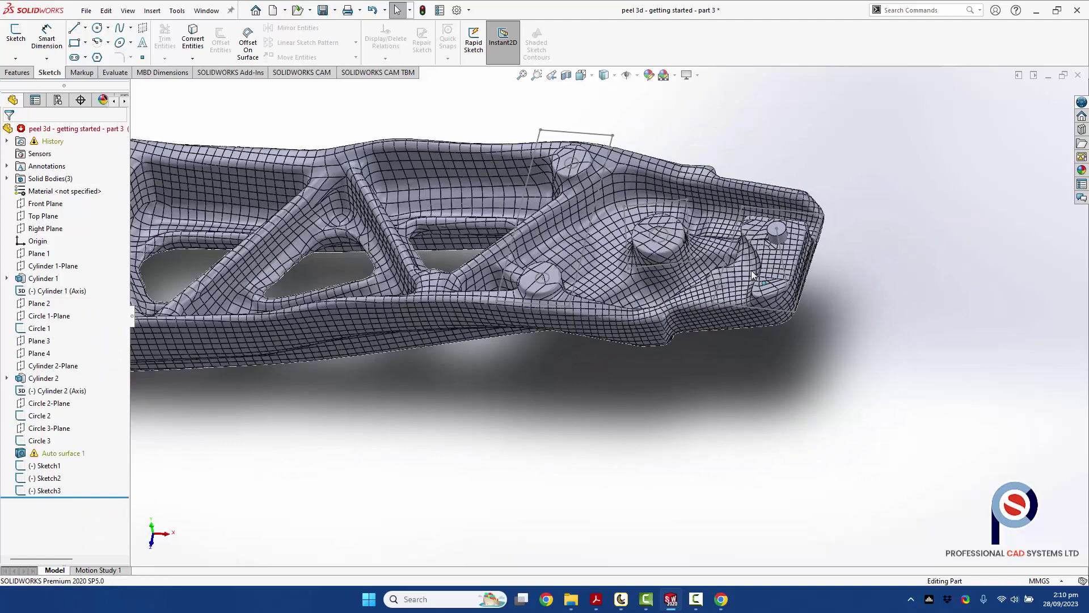
{"action": "middle_click_drag", "start_coordinate": [753, 275], "coordinate": [488, 193]}
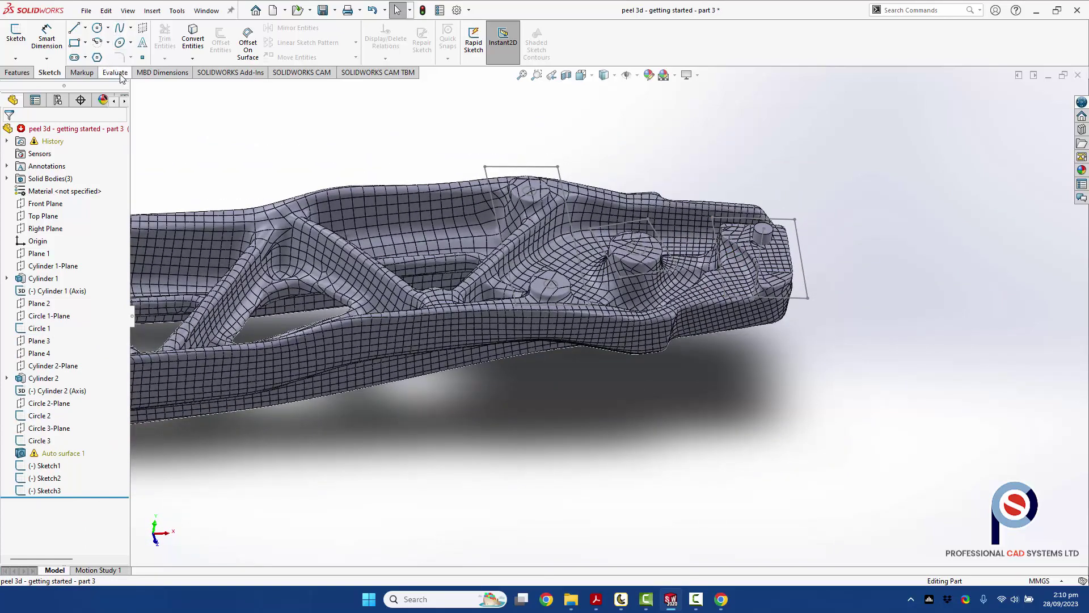
- Extruded-cut Sketch1 upward, Blind 10.00 mm, levelling the two small boss tops
{"action": "left_click", "coordinate": [17, 72]}
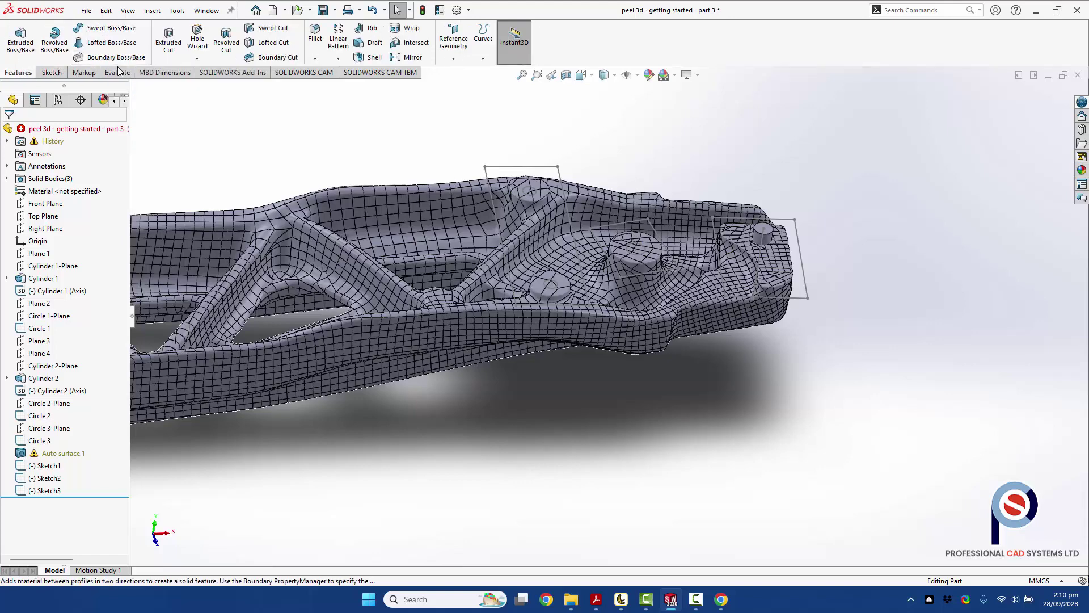
{"action": "left_click", "coordinate": [168, 40]}
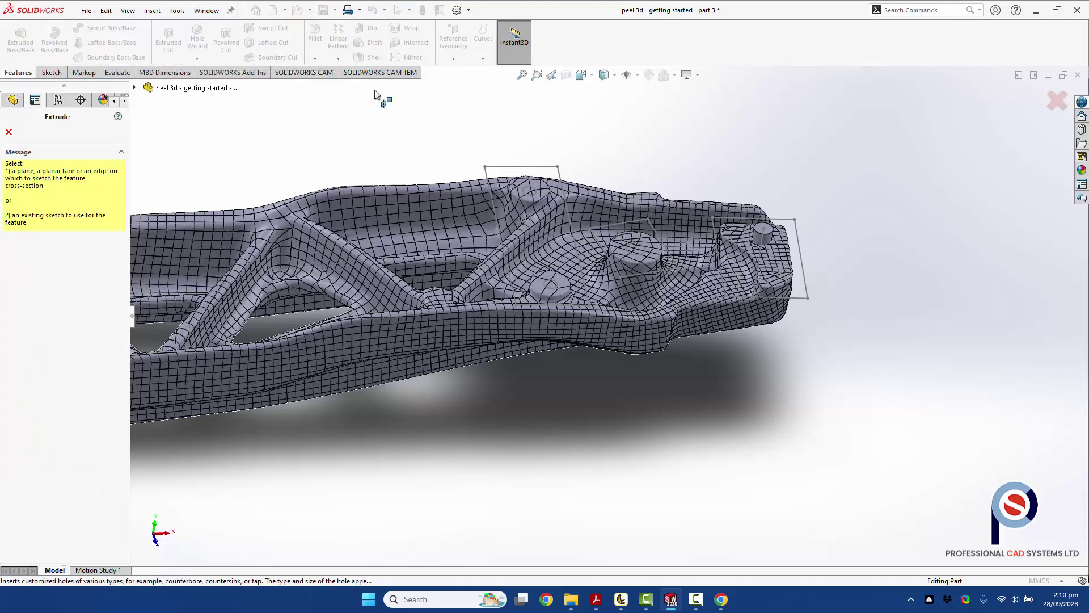
{"action": "left_click", "coordinate": [494, 165]}
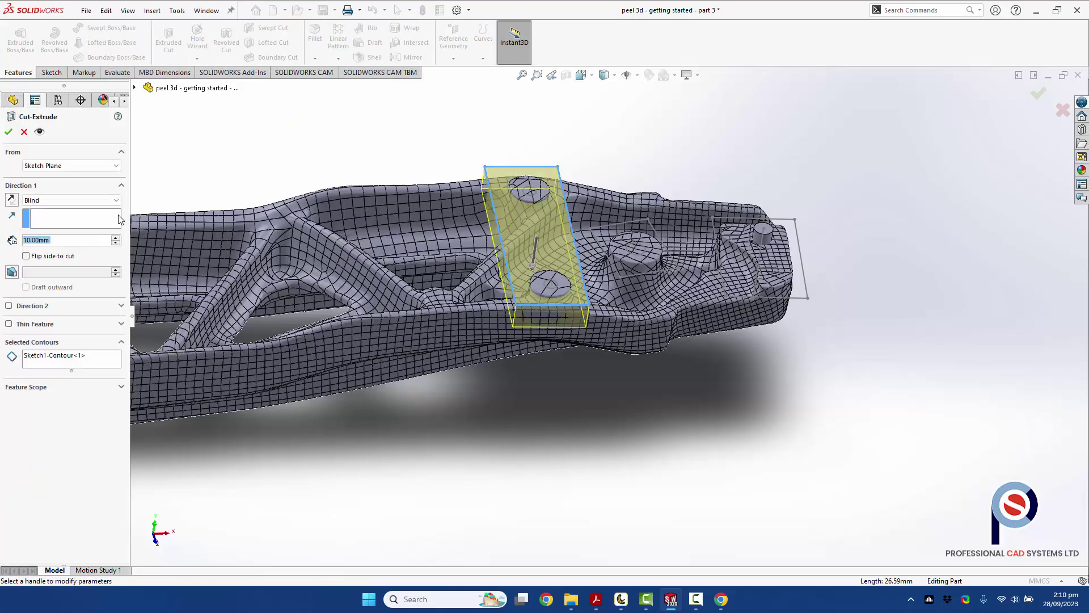
{"action": "left_click", "coordinate": [11, 200]}
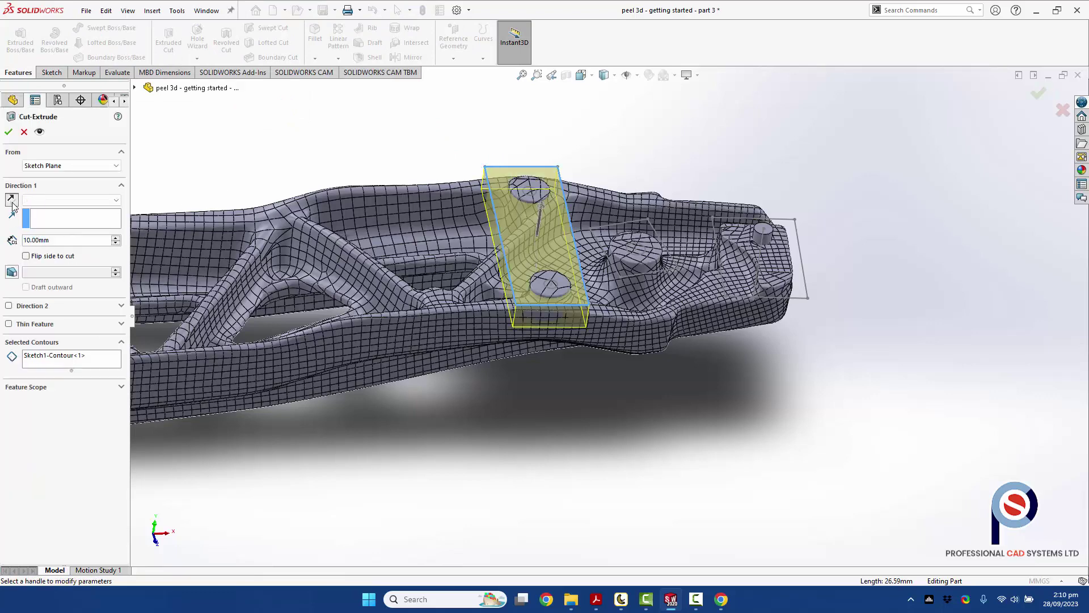
{"action": "middle_click_drag", "start_coordinate": [621, 355], "coordinate": [596, 245]}
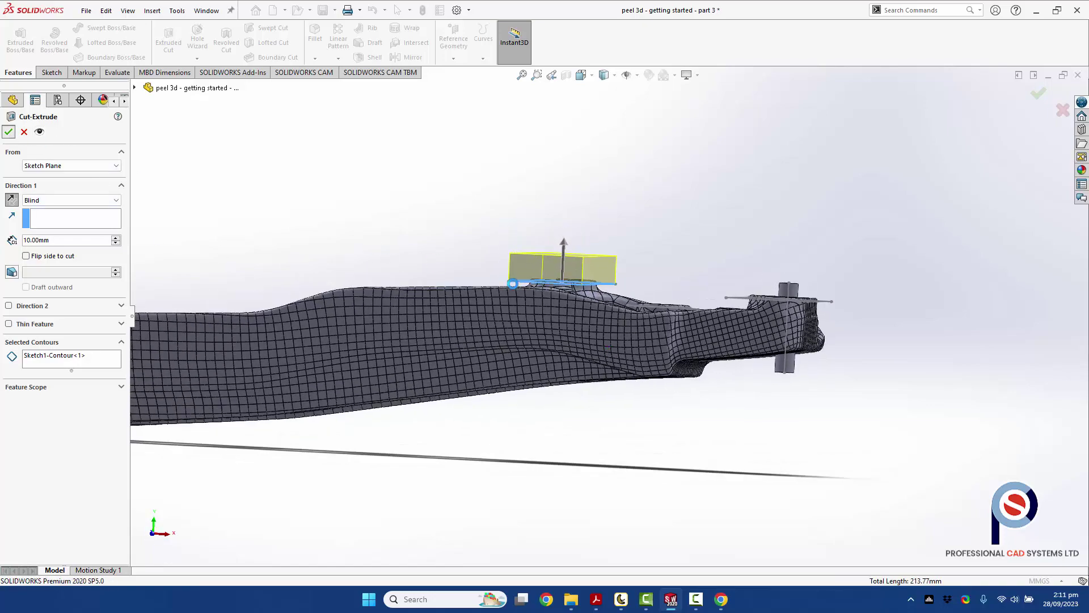
{"action": "middle_click_drag", "start_coordinate": [618, 221], "coordinate": [596, 279]}
{"action": "scroll", "coordinate": [605, 211], "scroll_direction": "down", "scroll_amount": 7}
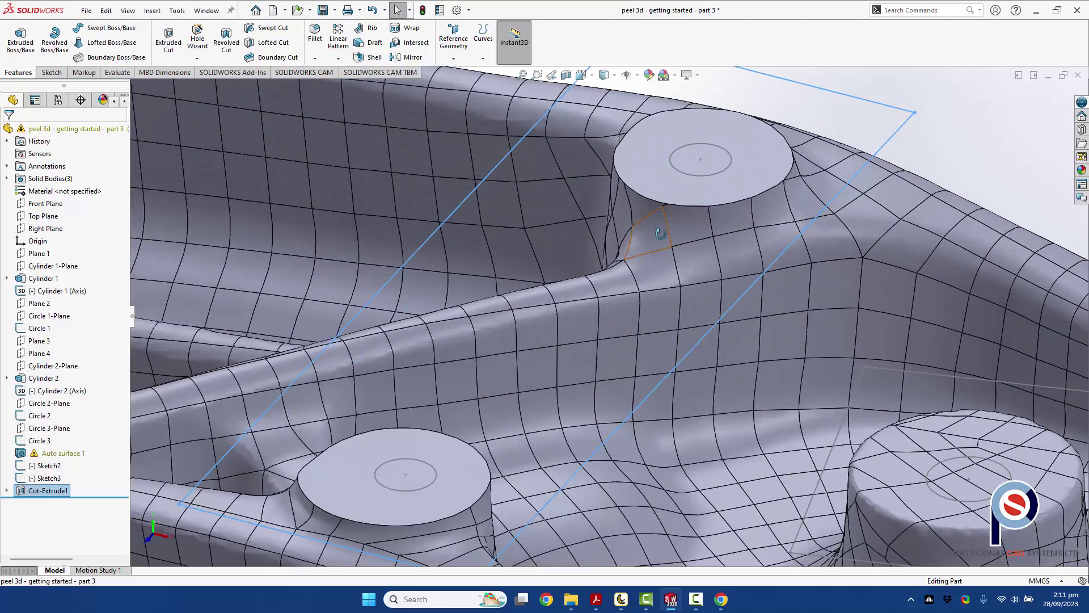
{"action": "middle_click_drag", "start_coordinate": [644, 245], "coordinate": [560, 170]}
{"action": "scroll", "coordinate": [542, 170], "scroll_direction": "up", "scroll_amount": 4}
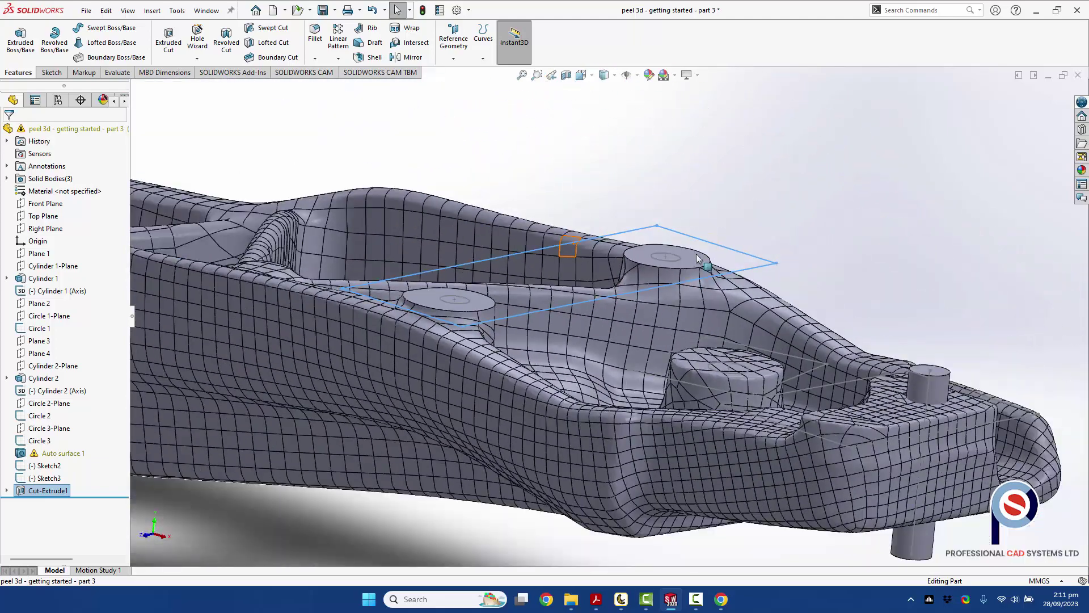
{"action": "left_click", "coordinate": [795, 256]}
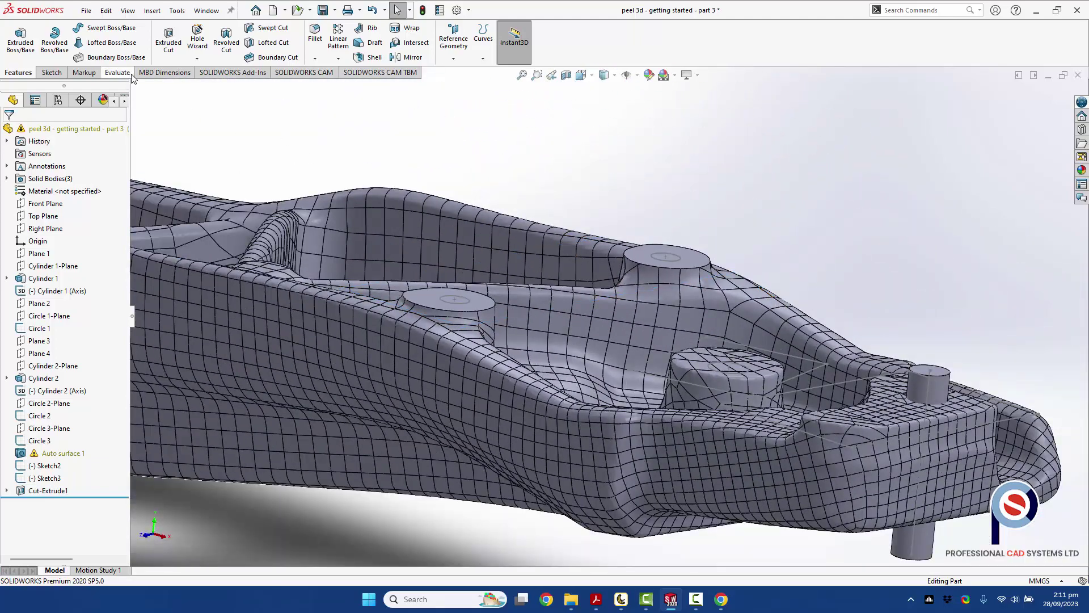
- Extruded-cut Sketch3 in the reversed direction, Blind 10.00 mm
{"action": "left_click", "coordinate": [169, 40]}
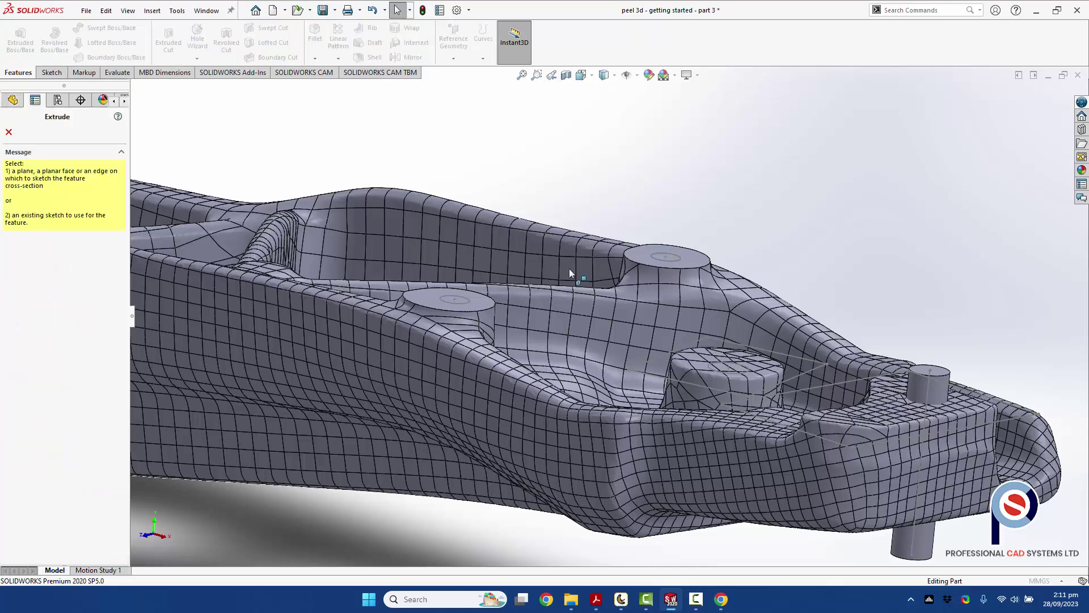
{"action": "left_click", "coordinate": [788, 355]}
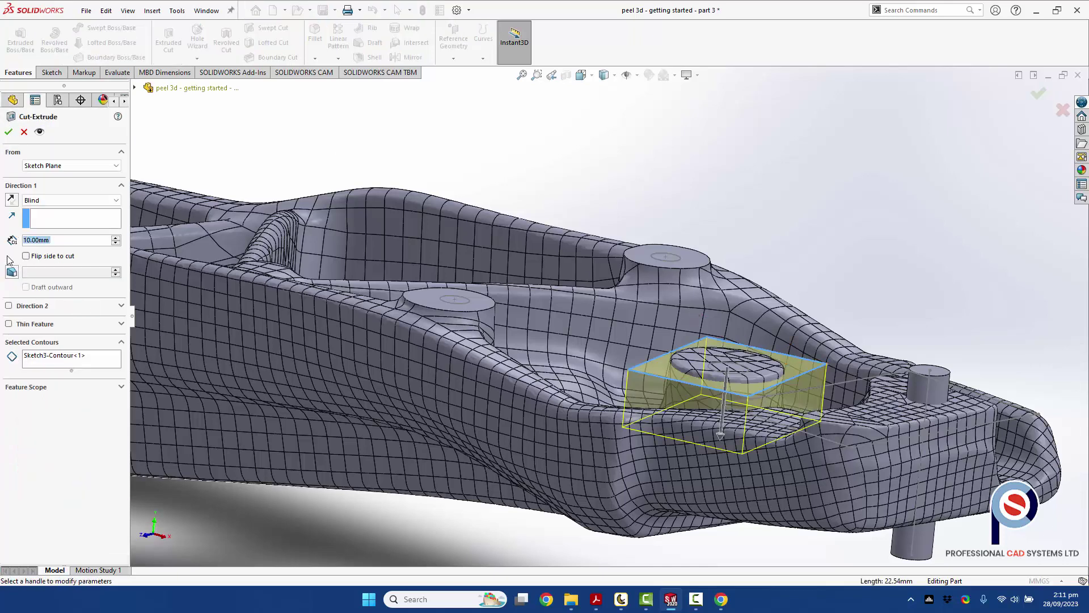
{"action": "left_click", "coordinate": [12, 201]}
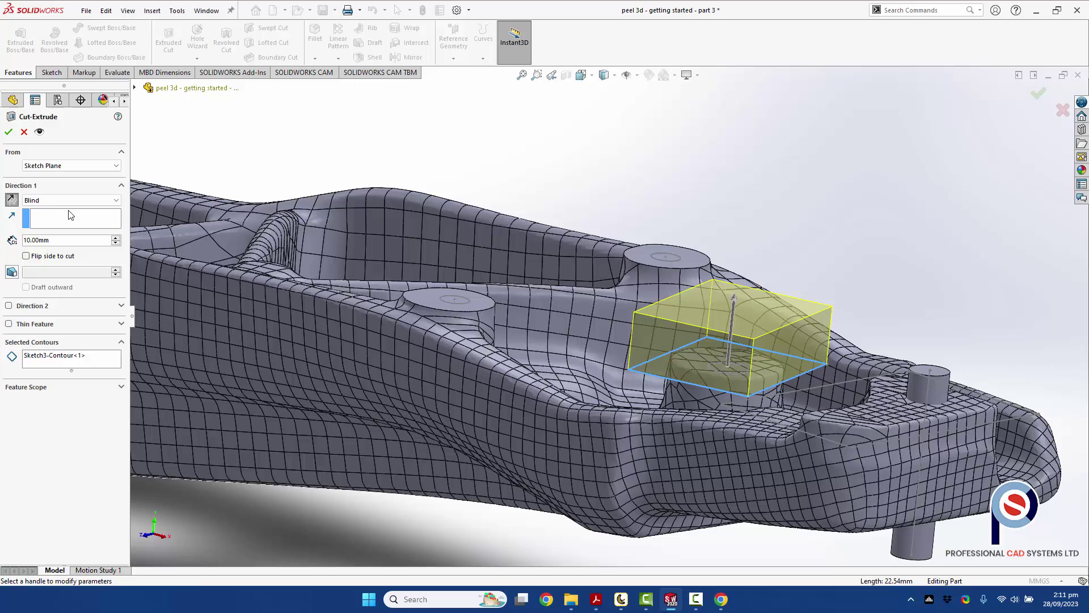
{"action": "left_click", "coordinate": [9, 133]}
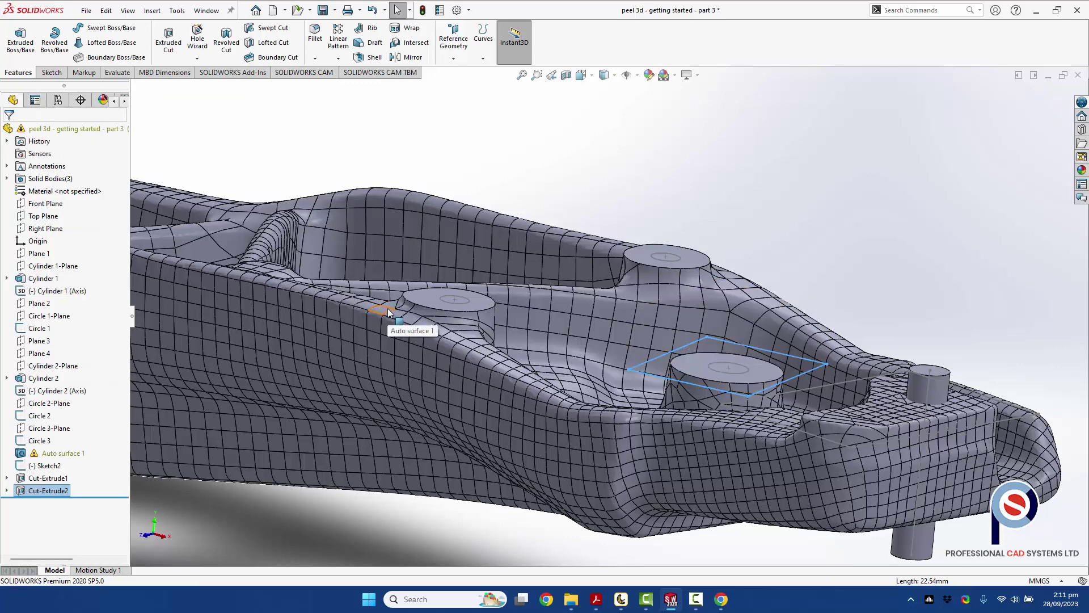
- Pan, rotate and zoom around the model to inspect the second cut
{"action": "middle_click_drag", "start_coordinate": [733, 371], "coordinate": [521, 252], "text": "ctrl"}
{"action": "middle_click_drag", "start_coordinate": [697, 297], "coordinate": [719, 291]}
{"action": "middle_click", "coordinate": [633, 365]}
{"action": "middle_click_drag", "start_coordinate": [633, 364], "coordinate": [664, 331]}
{"action": "scroll", "coordinate": [698, 301], "scroll_direction": "down", "scroll_amount": 2}
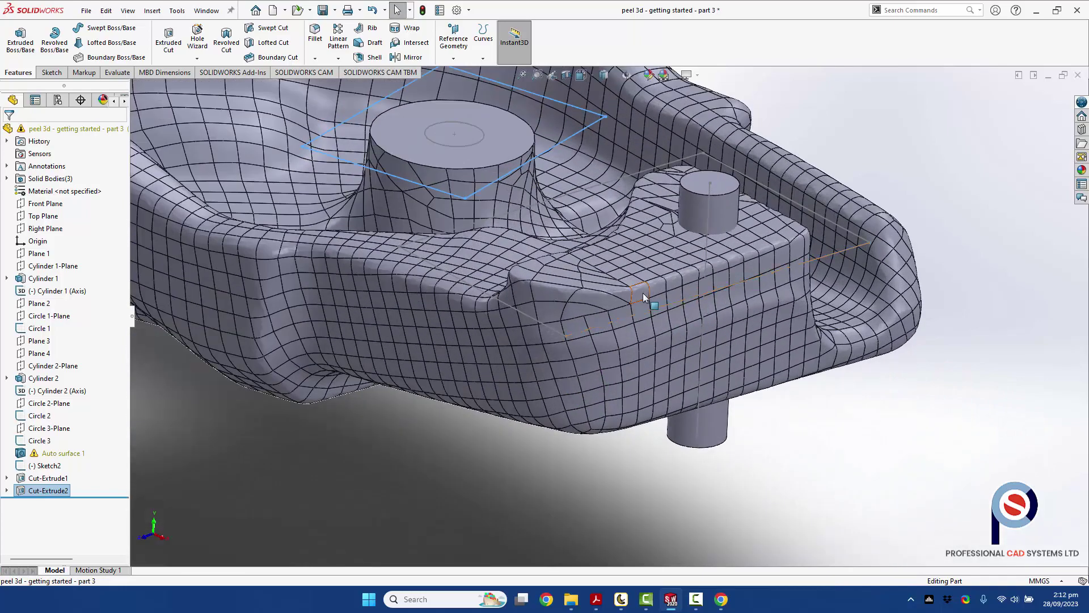
{"action": "middle_click_drag", "start_coordinate": [643, 294], "coordinate": [699, 372], "text": "ctrl"}
{"action": "scroll", "coordinate": [757, 380], "scroll_direction": "up", "scroll_amount": 1}
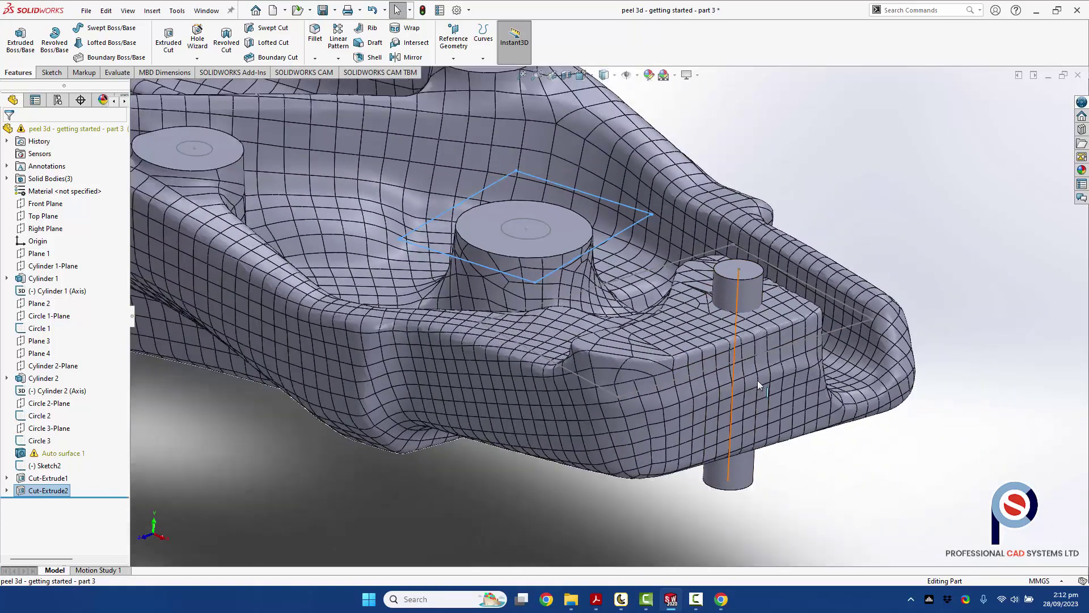
{"action": "scroll", "coordinate": [757, 382], "scroll_direction": "up", "scroll_amount": 6}
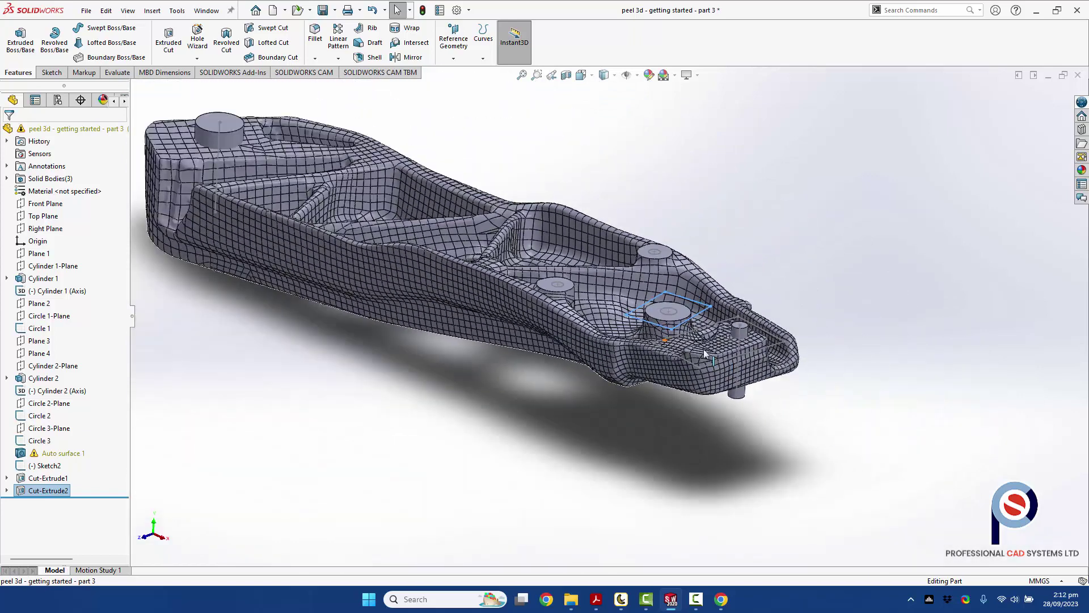
{"action": "scroll", "coordinate": [705, 354], "scroll_direction": "down", "scroll_amount": 3}
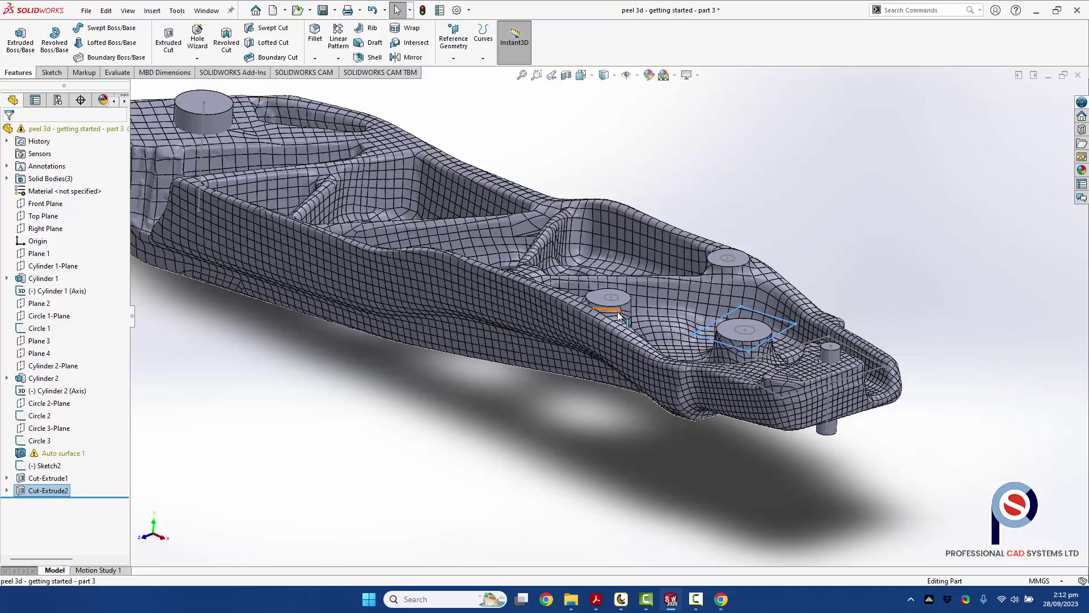
{"action": "middle_click_drag", "start_coordinate": [618, 316], "coordinate": [692, 334], "text": "ctrl"}
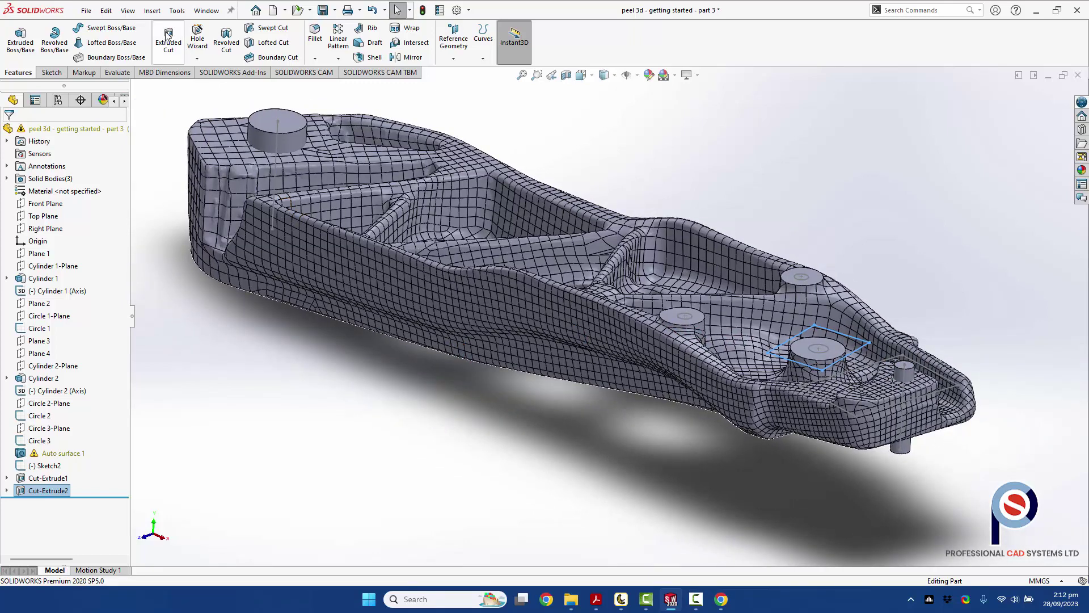
- Combine with Subtract: bracket as main body, removing Cylinder 1 and Cylinder 2
{"action": "left_click", "coordinate": [152, 10]}
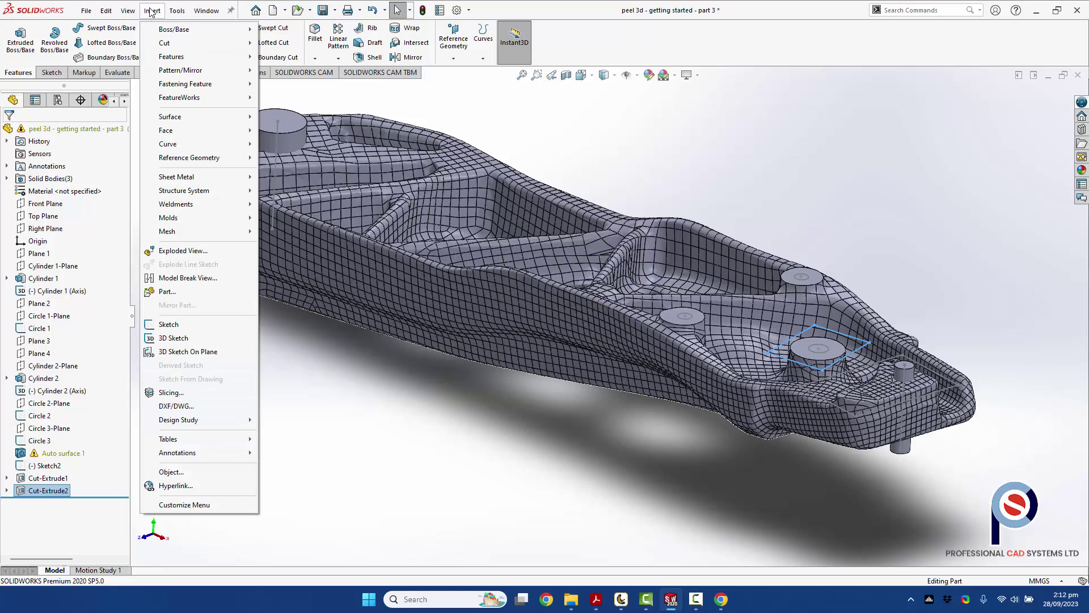
{"action": "mouse_move", "coordinate": [165, 60]}
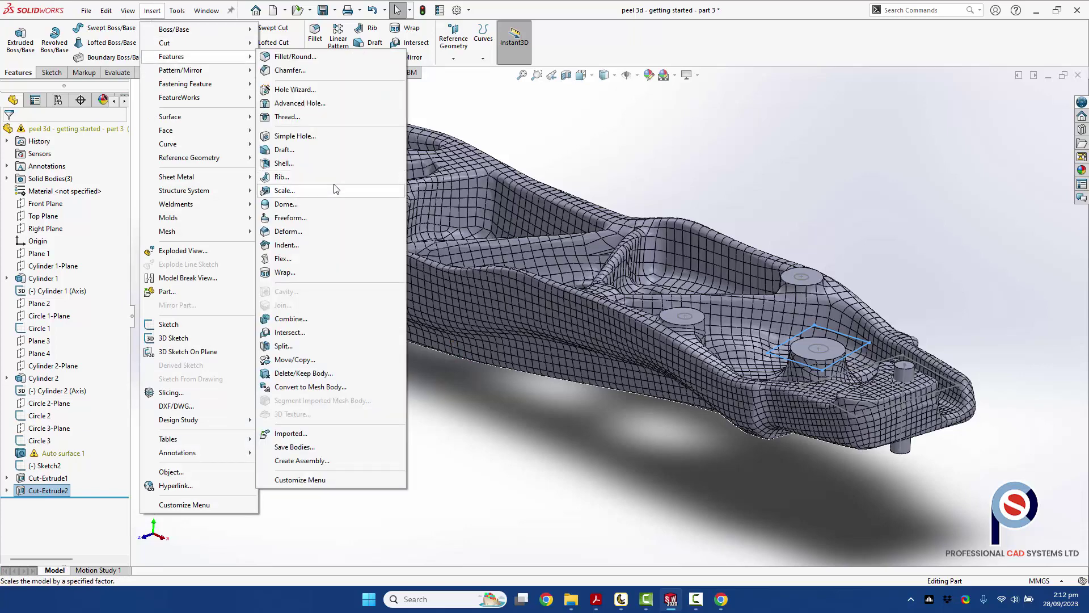
{"action": "left_click", "coordinate": [310, 319]}
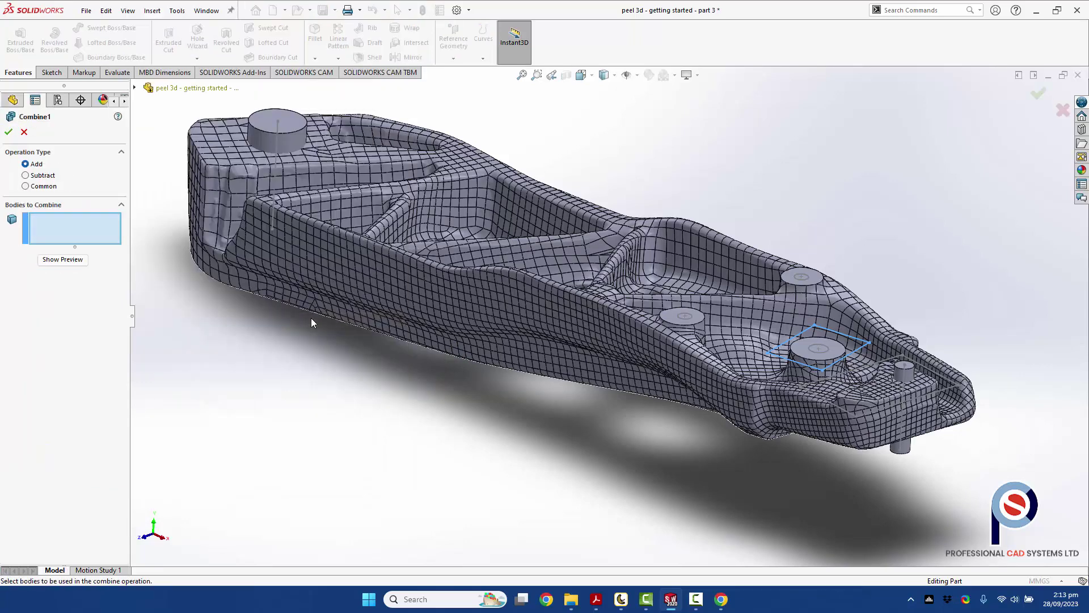
{"action": "left_click", "coordinate": [43, 176]}
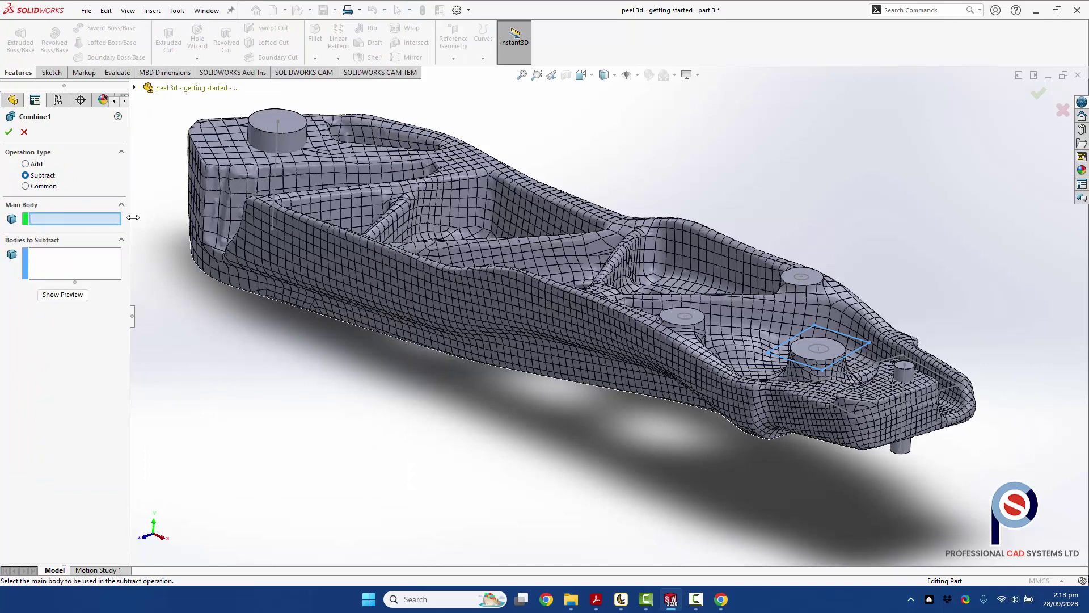
{"action": "left_click", "coordinate": [210, 193]}
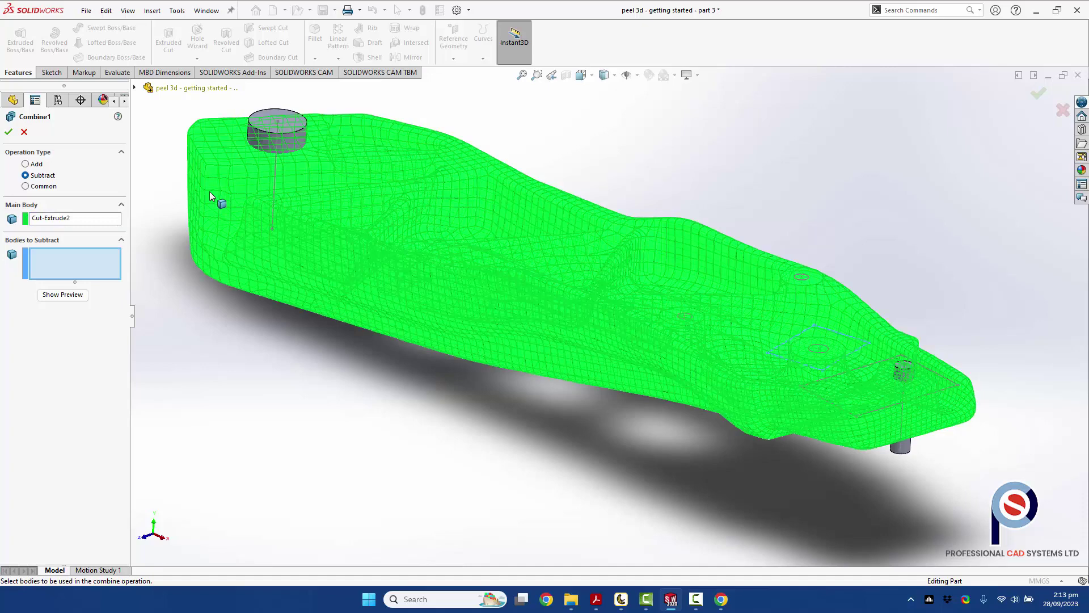
{"action": "left_click", "coordinate": [277, 129]}
{"action": "left_click", "coordinate": [906, 368]}
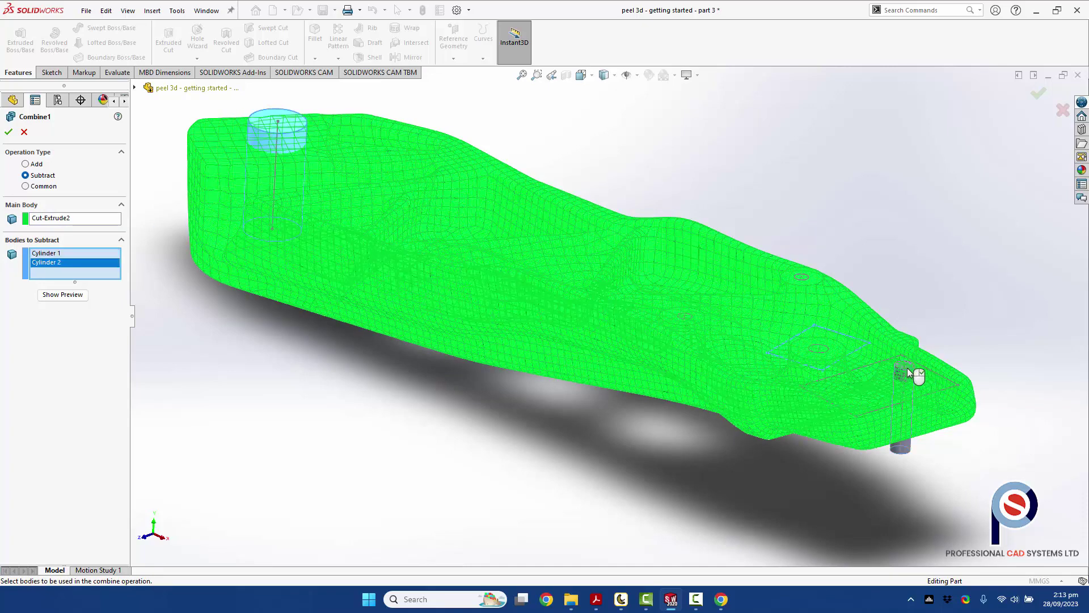
{"action": "left_click", "coordinate": [10, 133]}
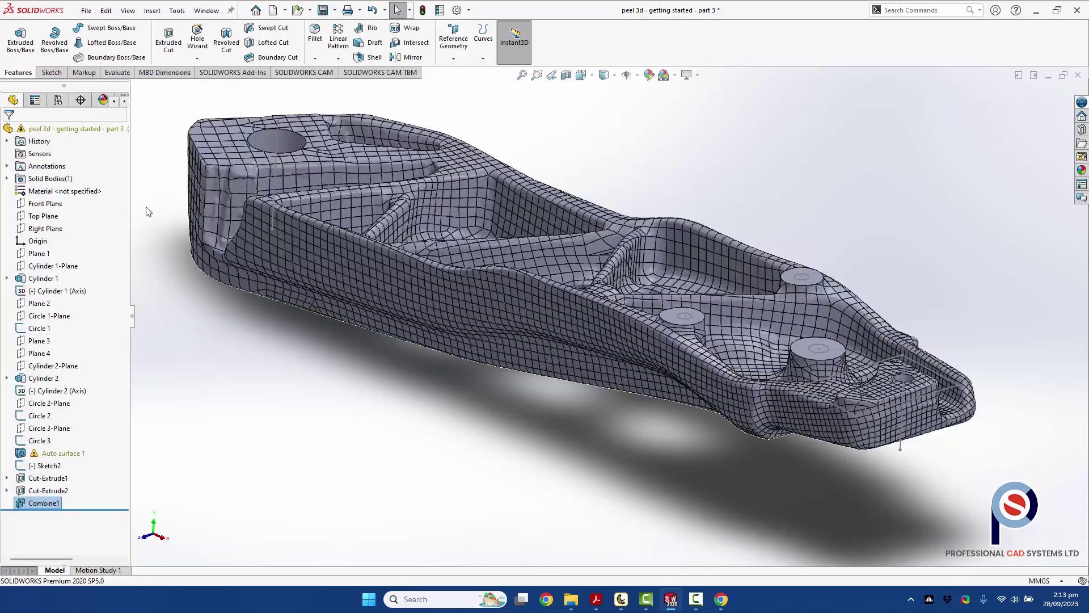
- Extruded-cut Sketch2 reversed, Blind 10.00 mm, flattening the end pad around its hole
{"action": "middle_click_drag", "start_coordinate": [288, 178], "coordinate": [275, 239]}
{"action": "scroll", "coordinate": [259, 226], "scroll_direction": "up", "scroll_amount": 2}
{"action": "scroll", "coordinate": [930, 399], "scroll_direction": "down", "scroll_amount": 3}
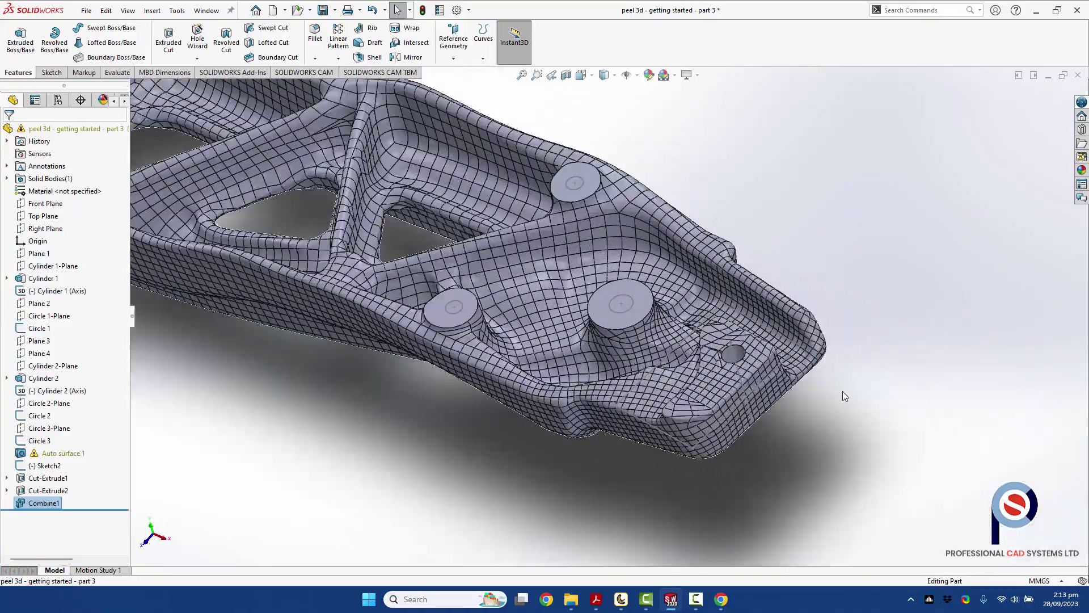
{"action": "middle_click_drag", "start_coordinate": [745, 374], "coordinate": [765, 358]}
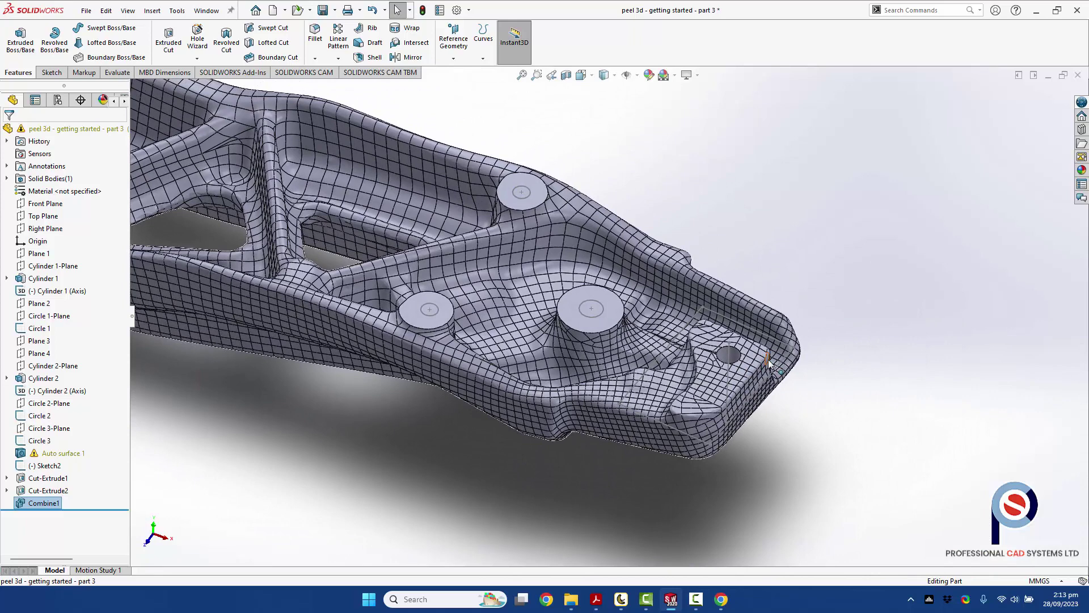
{"action": "left_click", "coordinate": [169, 38]}
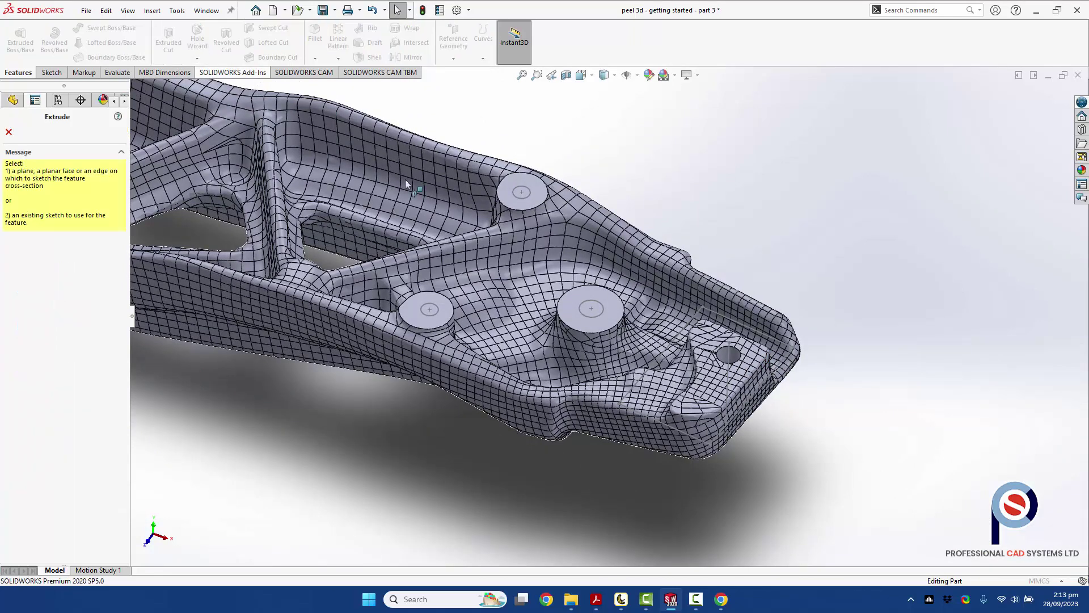
{"action": "left_click", "coordinate": [724, 321]}
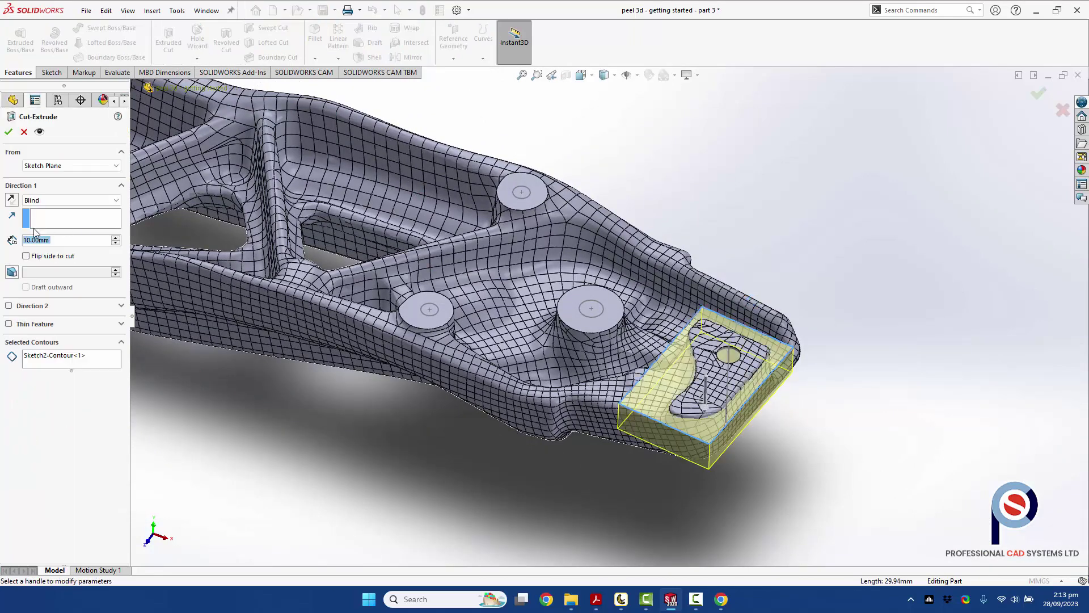
{"action": "left_click", "coordinate": [11, 199]}
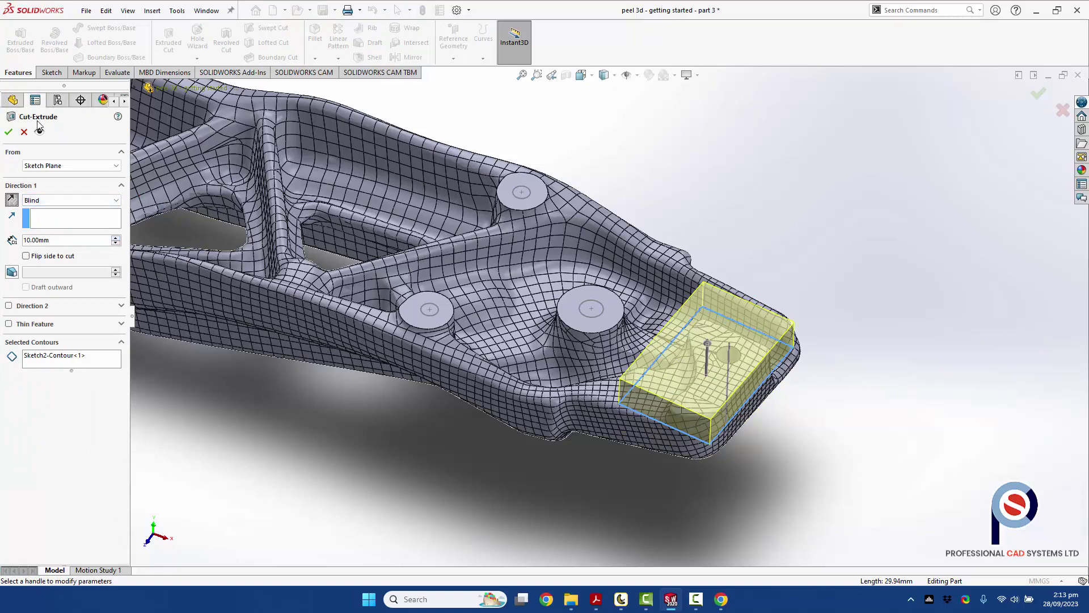
{"action": "left_click", "coordinate": [8, 133]}
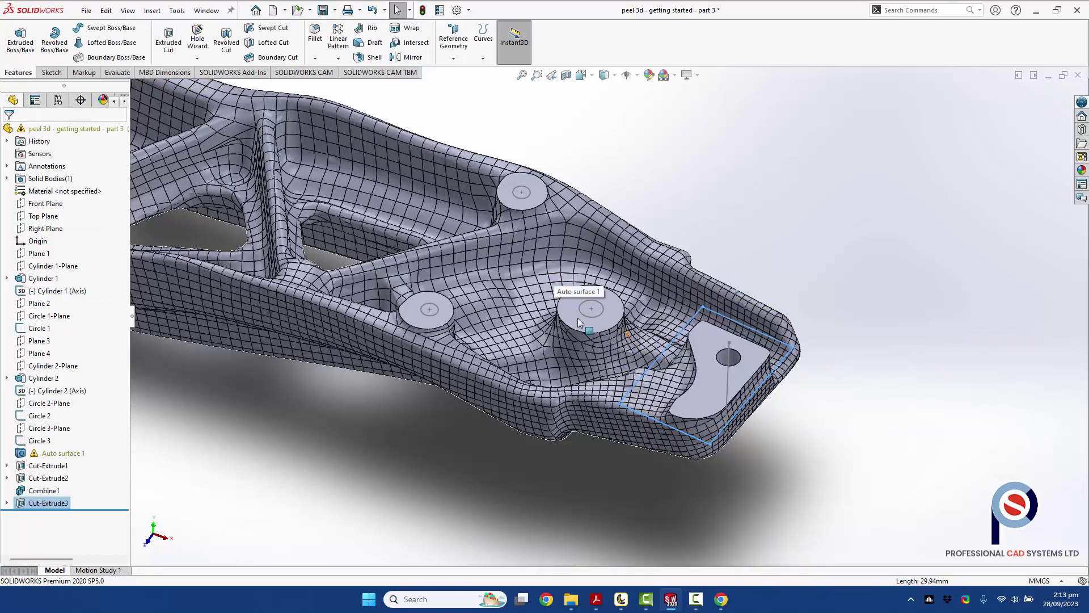
- Orbit and zoom to inspect the end-plate cut from below
{"action": "middle_click_drag", "start_coordinate": [577, 317], "coordinate": [611, 305]}
{"action": "left_click", "coordinate": [693, 159]}
{"action": "scroll", "coordinate": [669, 272], "scroll_direction": "up", "scroll_amount": 5}
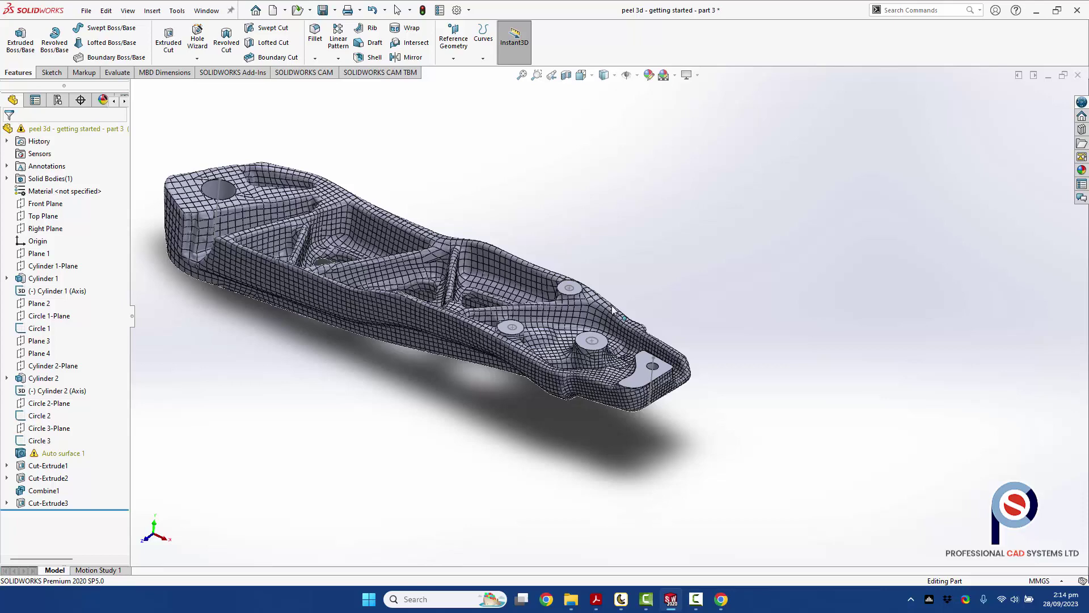
{"action": "scroll", "coordinate": [564, 383], "scroll_direction": "down", "scroll_amount": 3}
{"action": "scroll", "coordinate": [578, 258], "scroll_direction": "down", "scroll_amount": 2}
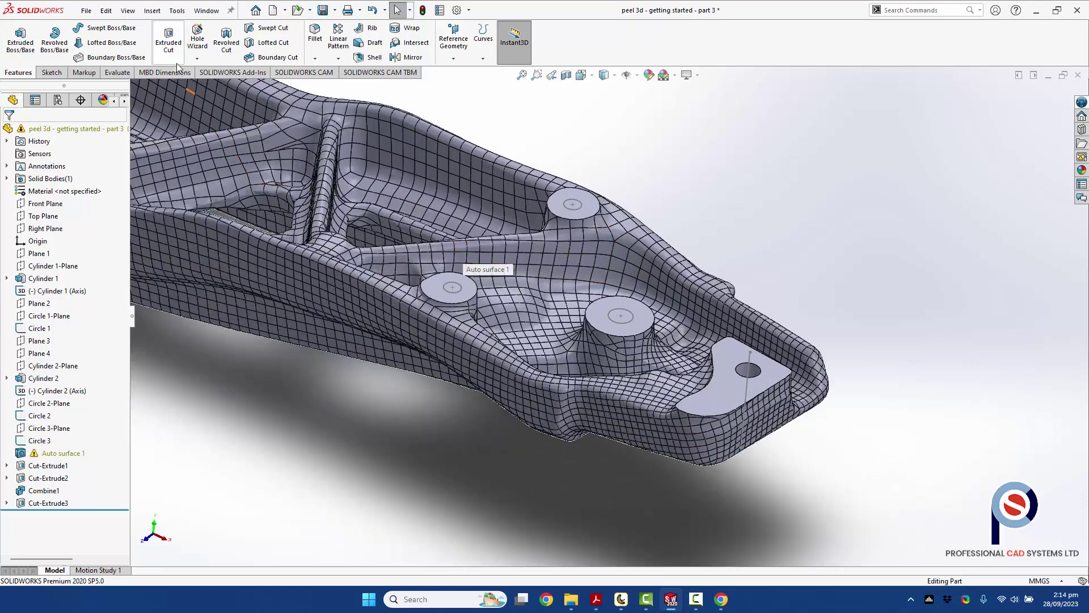
- Extruded-cut the Circle 3 contour 5 mm blind to recess the small left boss
{"action": "left_click", "coordinate": [169, 41]}
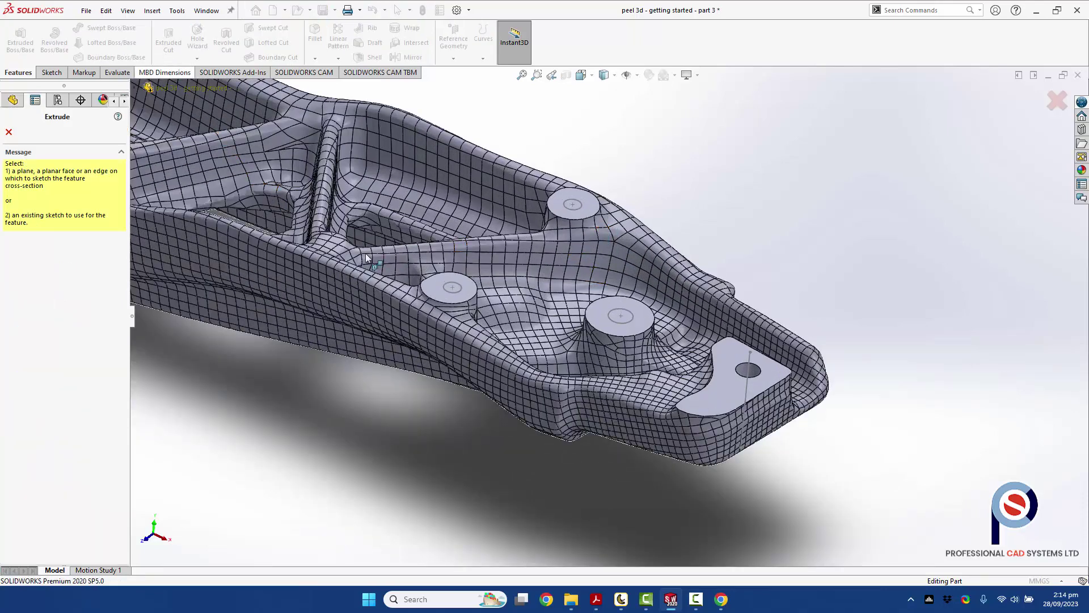
{"action": "left_click", "coordinate": [446, 290]}
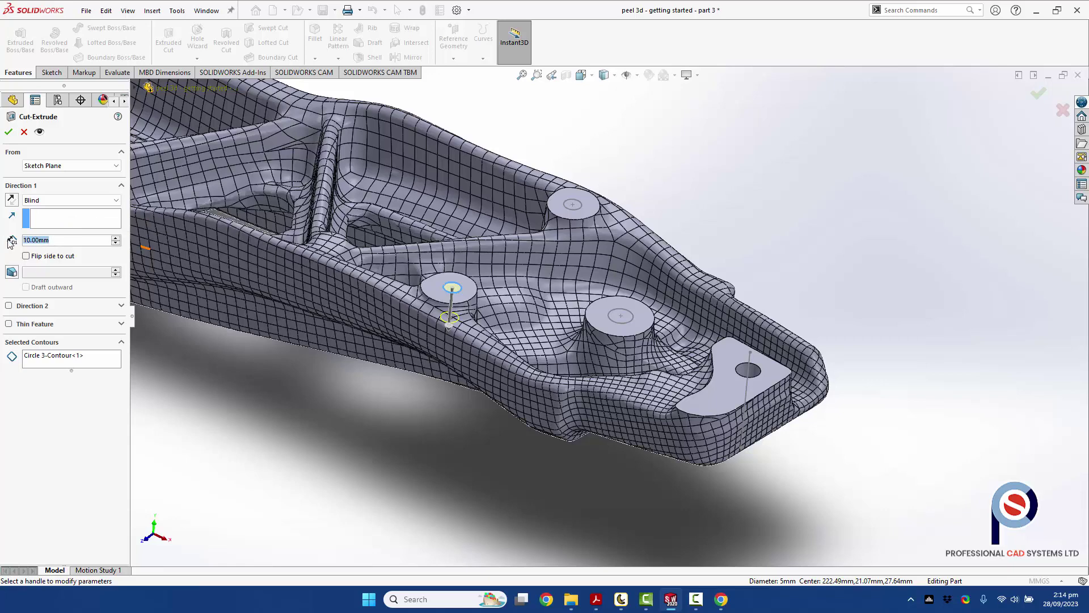
{"action": "type", "text": "5"}
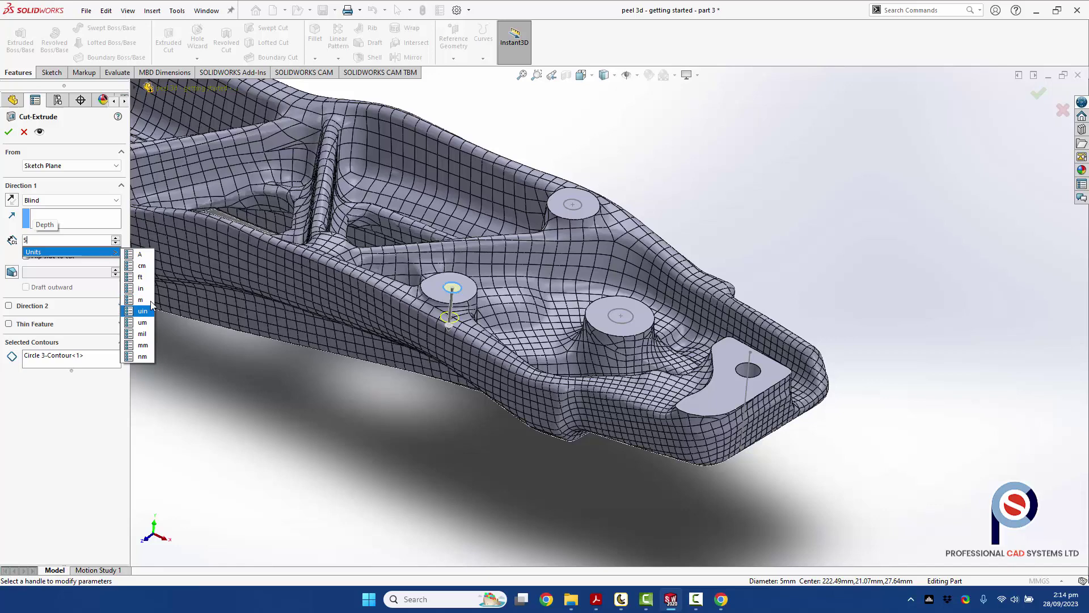
{"action": "left_click", "coordinate": [143, 345]}
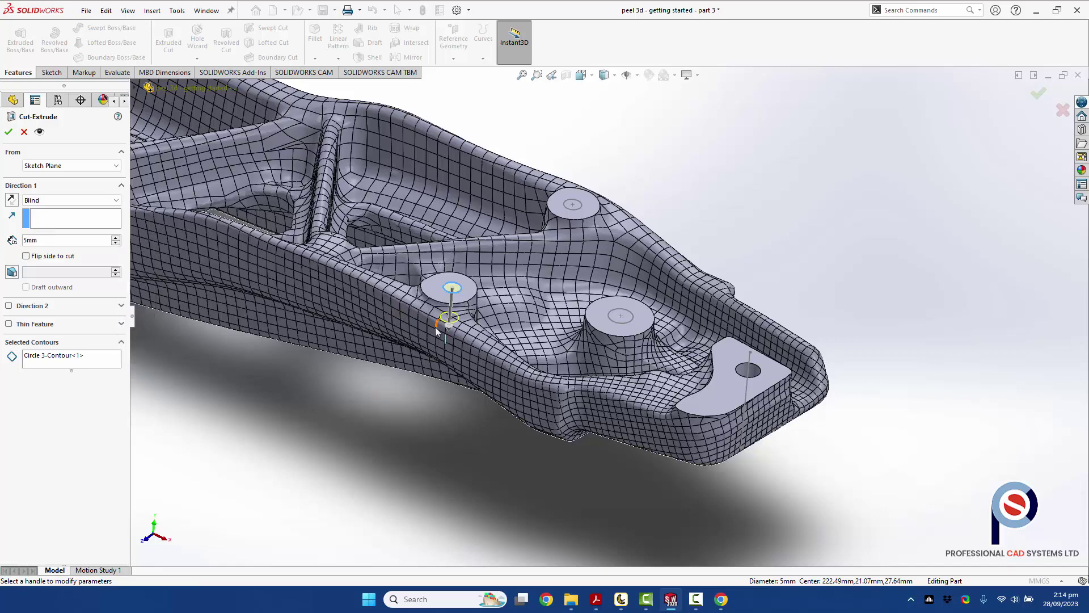
{"action": "middle_click_drag", "start_coordinate": [434, 327], "coordinate": [406, 326]}
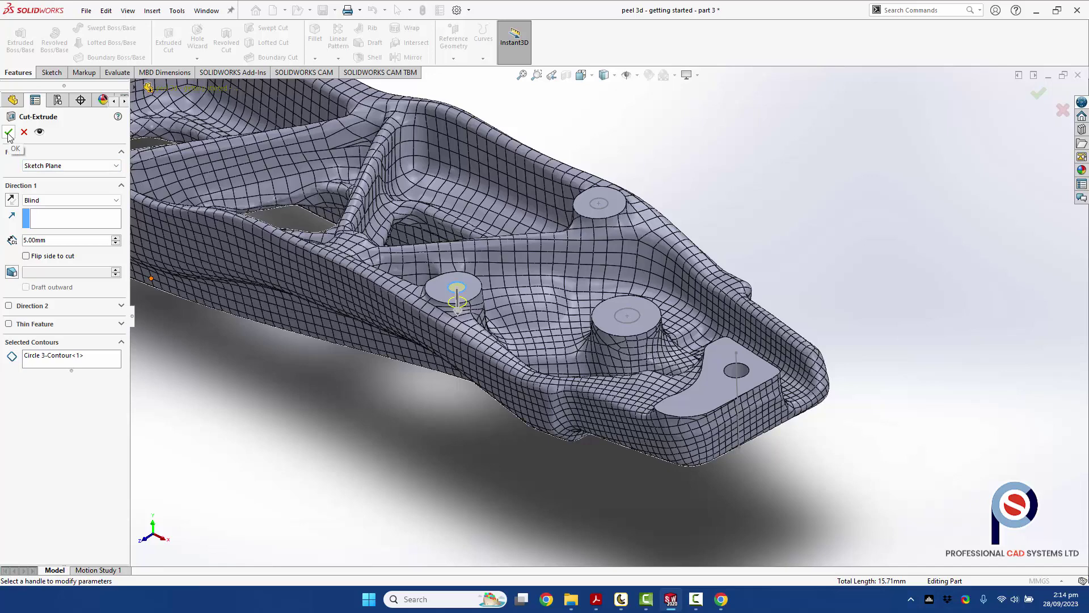
{"action": "left_click", "coordinate": [41, 221]}
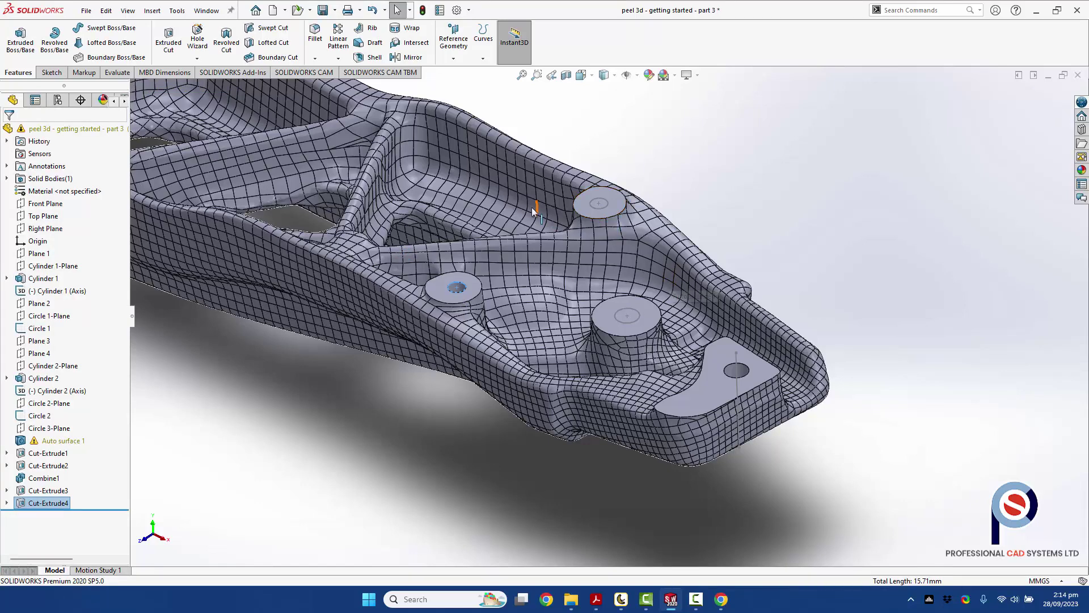
- Cut 5 mm blind holes from Circle 2 on the upper boss and Circle 1 on the large boss
{"action": "left_click", "coordinate": [168, 40]}
{"action": "left_click", "coordinate": [592, 209]}
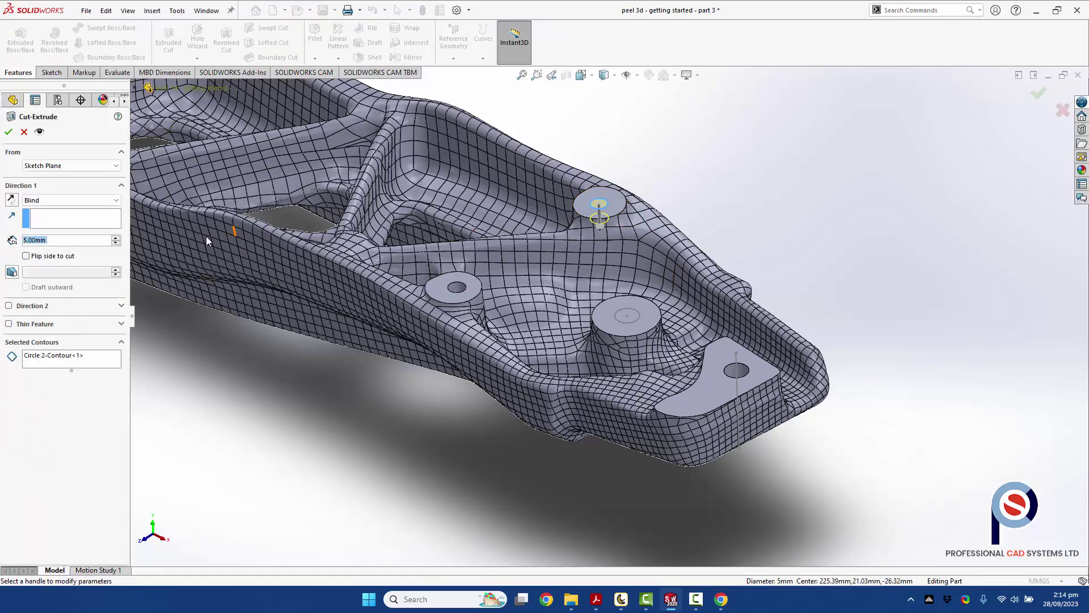
{"action": "left_click", "coordinate": [9, 132]}
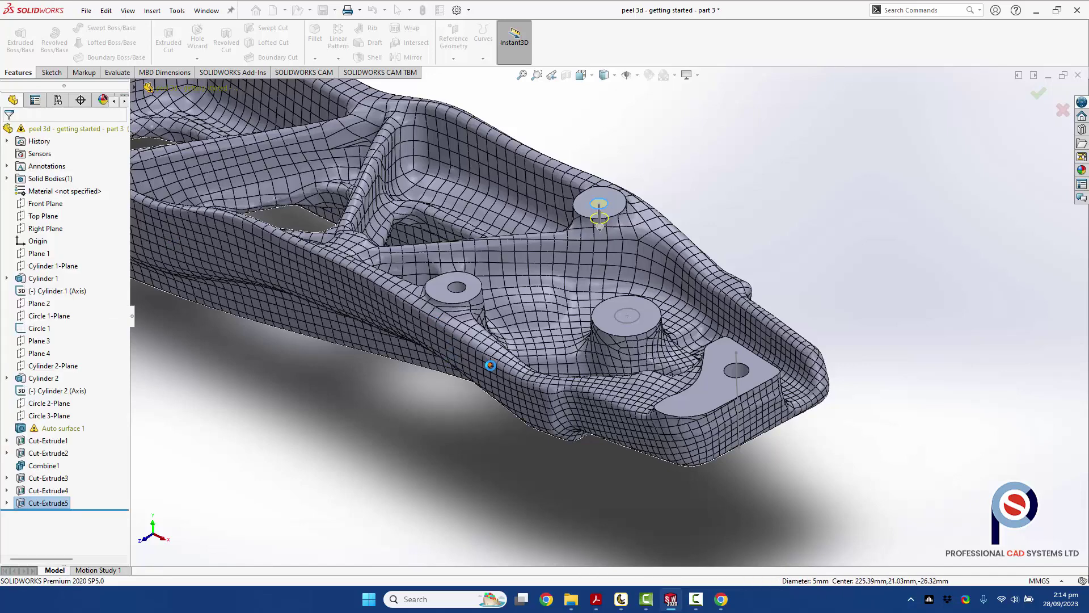
{"action": "left_click", "coordinate": [180, 53]}
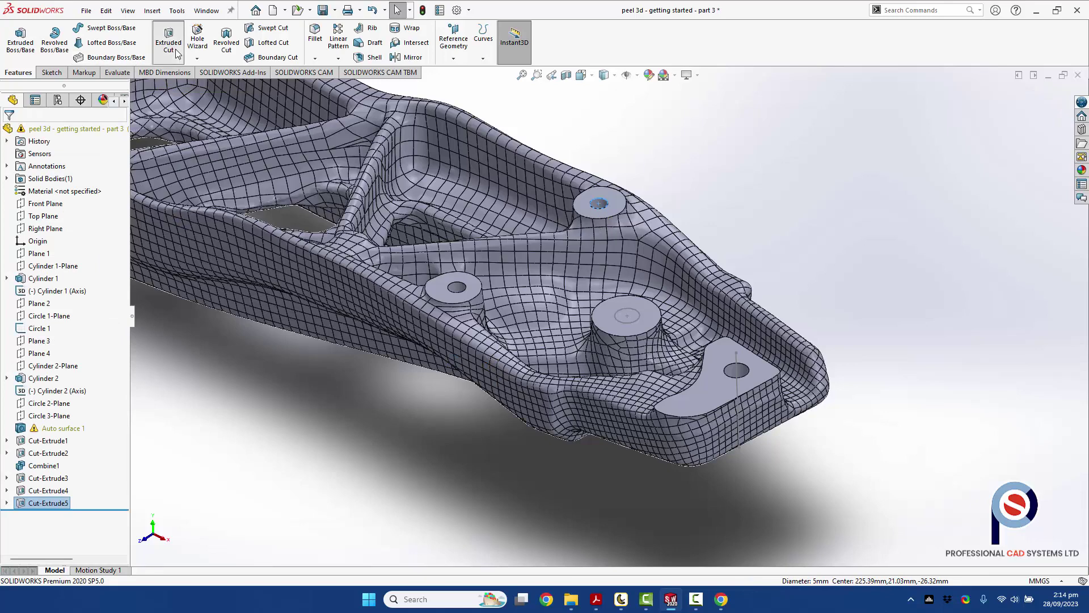
{"action": "left_click", "coordinate": [616, 323]}
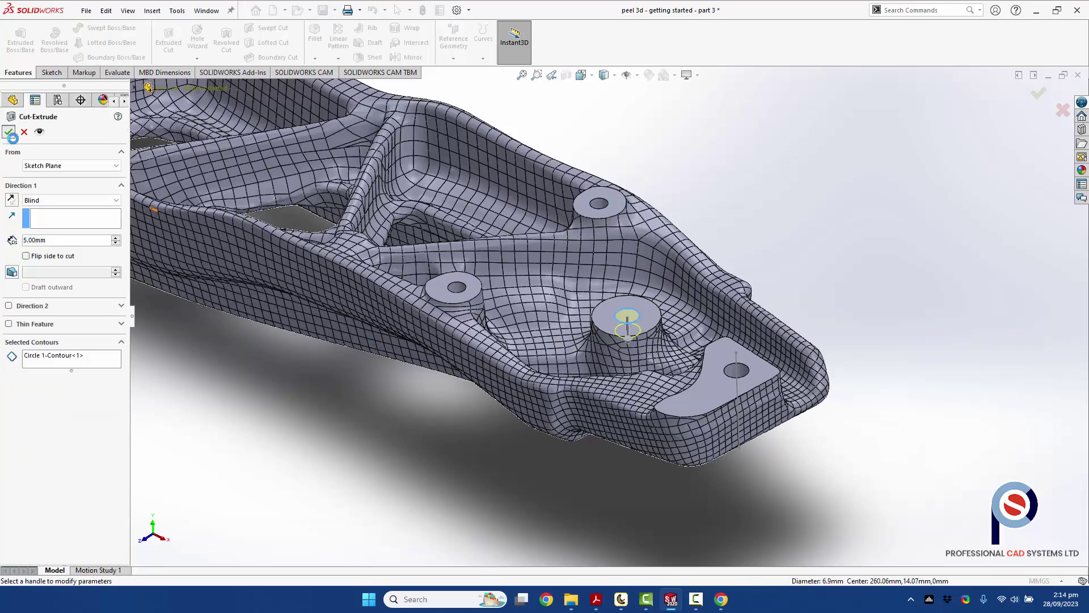
{"action": "left_click", "coordinate": [8, 132]}
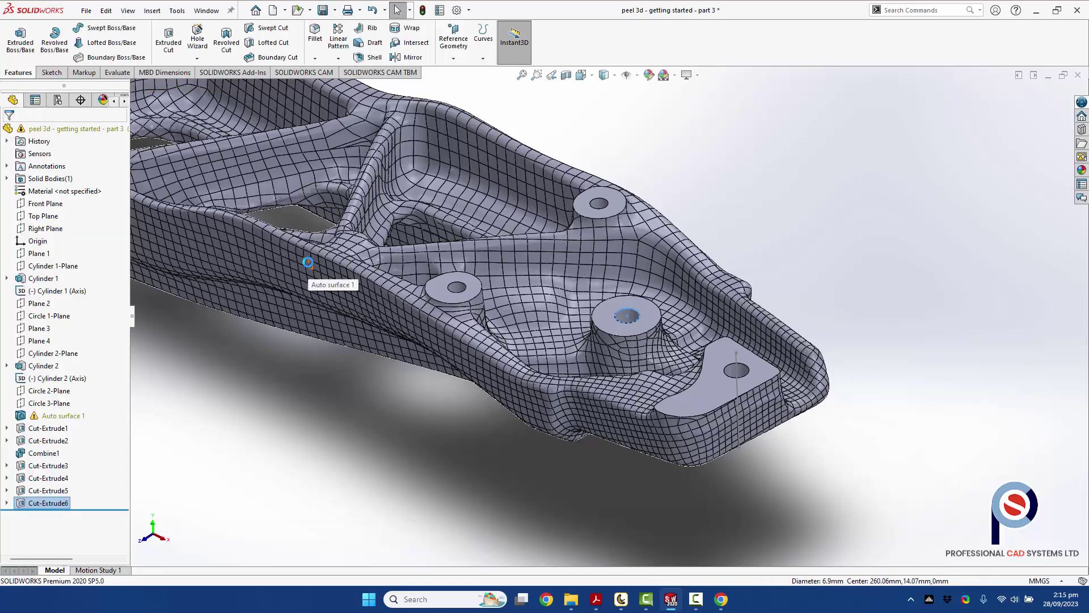
- Orbit the bracket through top-down and underside views, then zoom to fit the whole part
{"action": "scroll", "coordinate": [724, 318], "scroll_direction": "up", "scroll_amount": 4}
{"action": "middle_click_drag", "start_coordinate": [339, 247], "coordinate": [372, 346]}
{"action": "middle_click_drag", "start_coordinate": [398, 235], "coordinate": [375, 306]}
{"action": "scroll", "coordinate": [454, 129], "scroll_direction": "down", "scroll_amount": 2}
{"action": "middle_click_drag", "start_coordinate": [424, 188], "coordinate": [212, 154]}
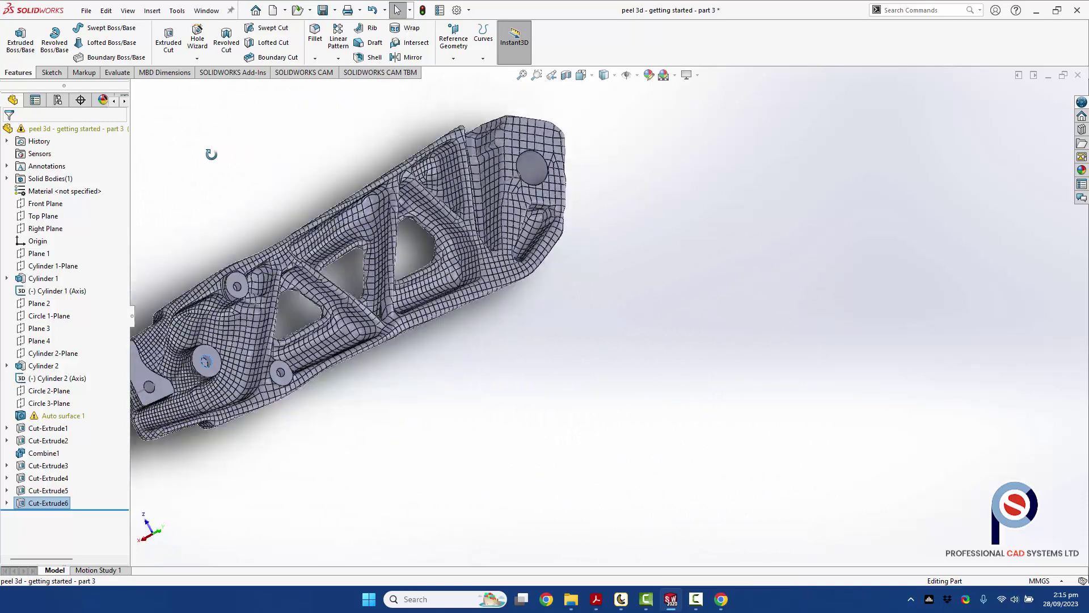
{"action": "key", "text": "f"}
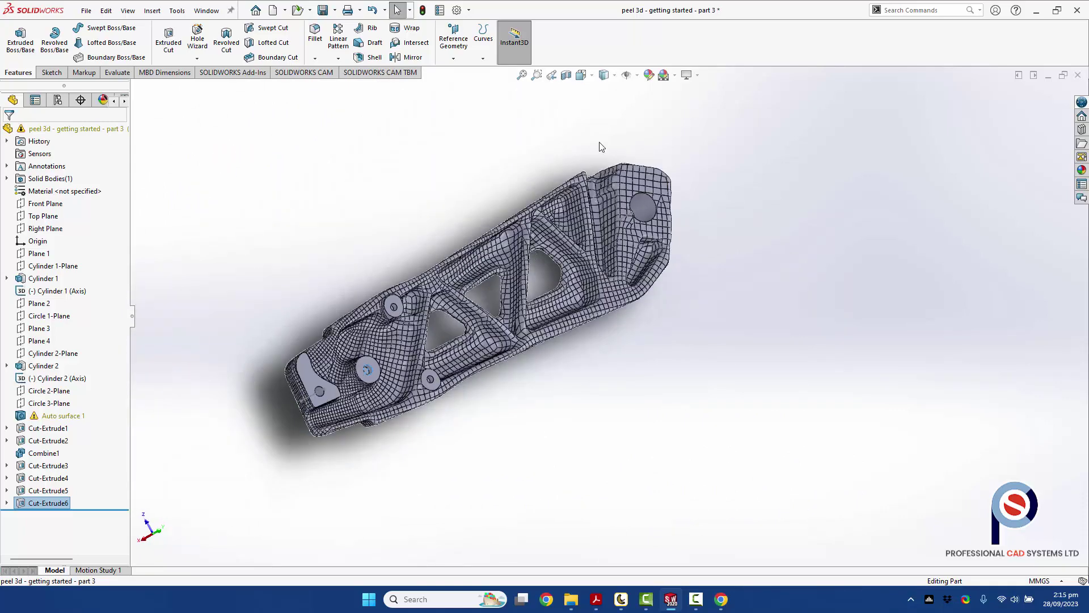
- Set the display style to Shaded so mesh edges are hidden, viewed from a flatter side angle
{"action": "left_click", "coordinate": [615, 76]}
{"action": "left_click", "coordinate": [604, 106]}
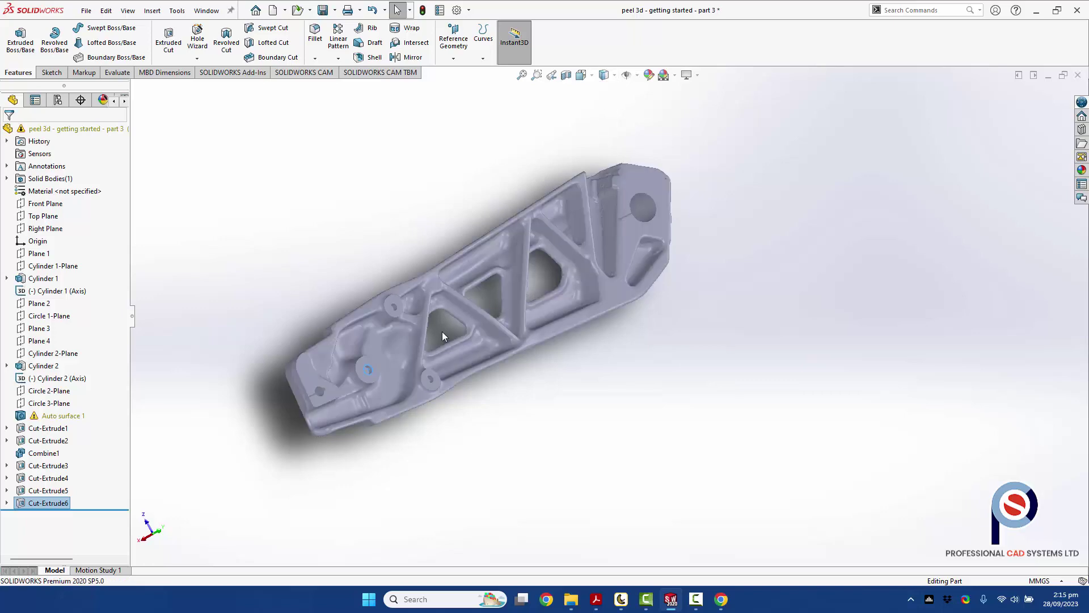
{"action": "mouse_move", "coordinate": [441, 331]}
{"action": "middle_mouse_down"}
{"action": "mouse_move", "coordinate": [409, 345]}
{"action": "mouse_move", "coordinate": [765, 199]}
{"action": "mouse_move", "coordinate": [729, 90]}
{"action": "mouse_move", "coordinate": [488, 256]}
{"action": "mouse_move", "coordinate": [515, 355]}
{"action": "mouse_move", "coordinate": [487, 219]}
{"action": "mouse_move", "coordinate": [509, 287]}
{"action": "middle_mouse_up"}
{"action": "scroll", "coordinate": [509, 287], "scroll_direction": "up", "scroll_amount": 2}
{"action": "scroll", "coordinate": [577, 352], "scroll_direction": "down", "scroll_amount": 3}
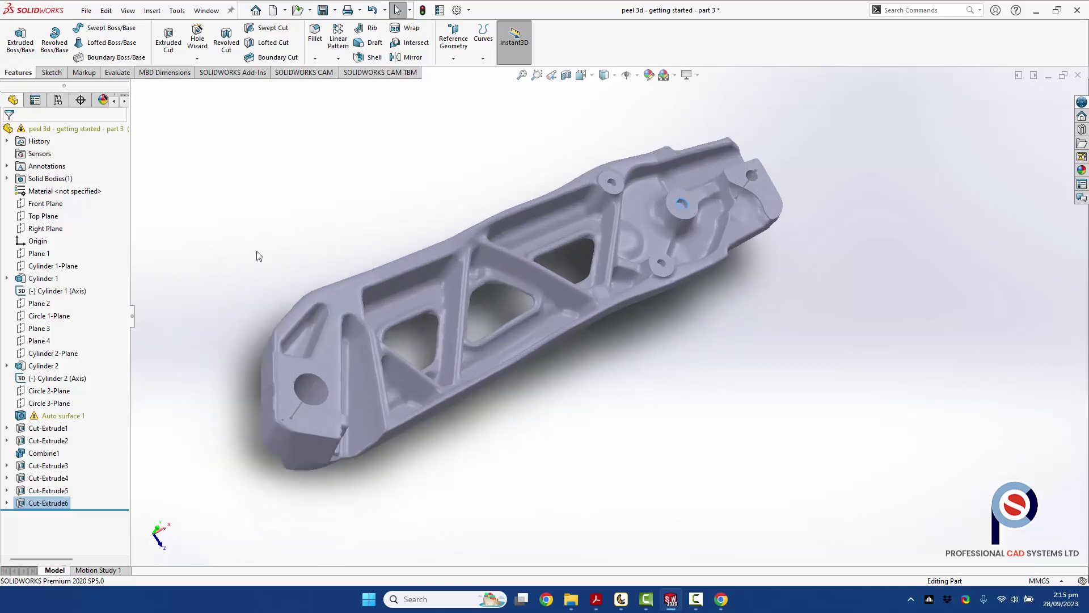
- Save the part as a STEP AP203 (*.step;*.stp) file
{"action": "left_click", "coordinate": [86, 10]}
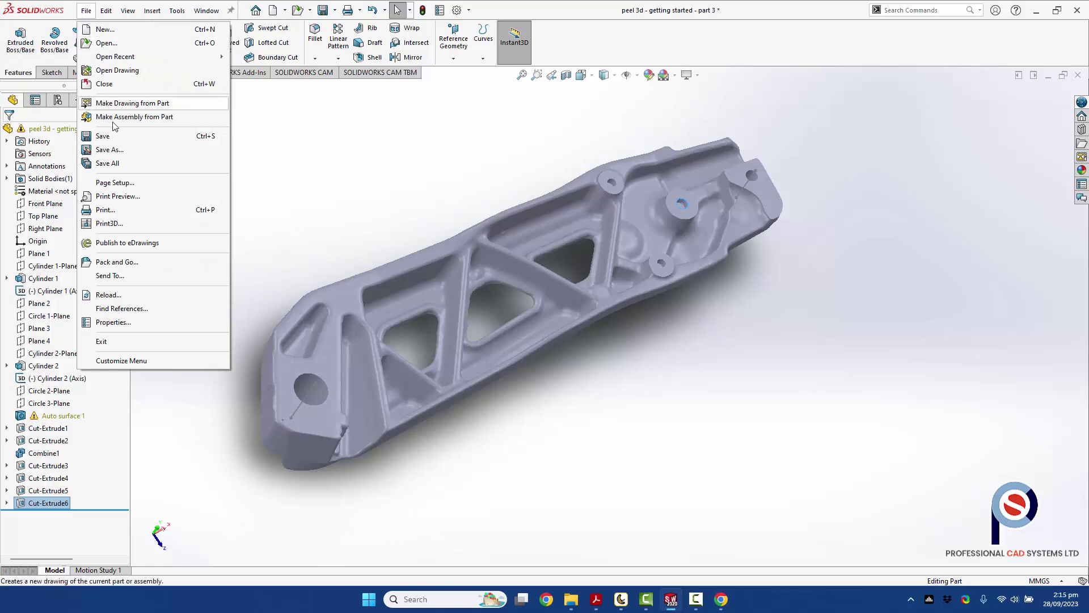
{"action": "left_click", "coordinate": [121, 152]}
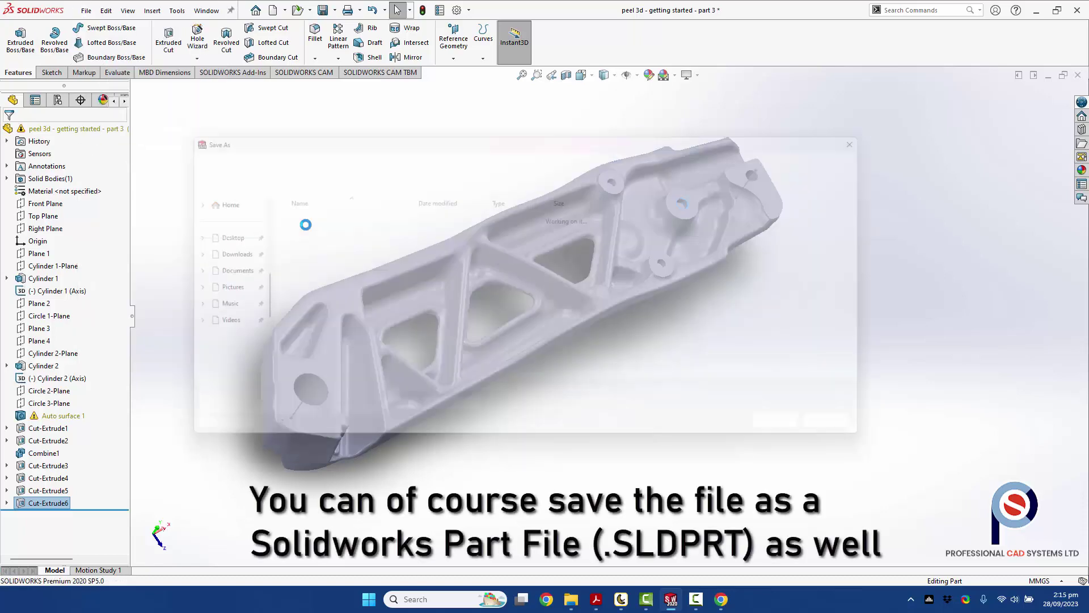
{"action": "left_click", "coordinate": [319, 361]}
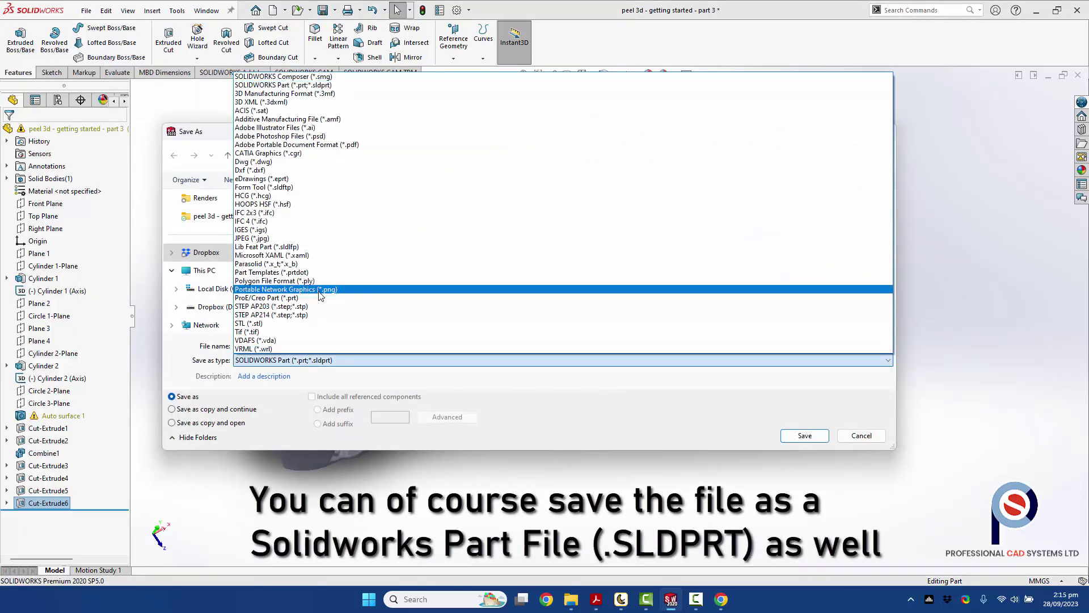
{"action": "left_click", "coordinate": [311, 306]}
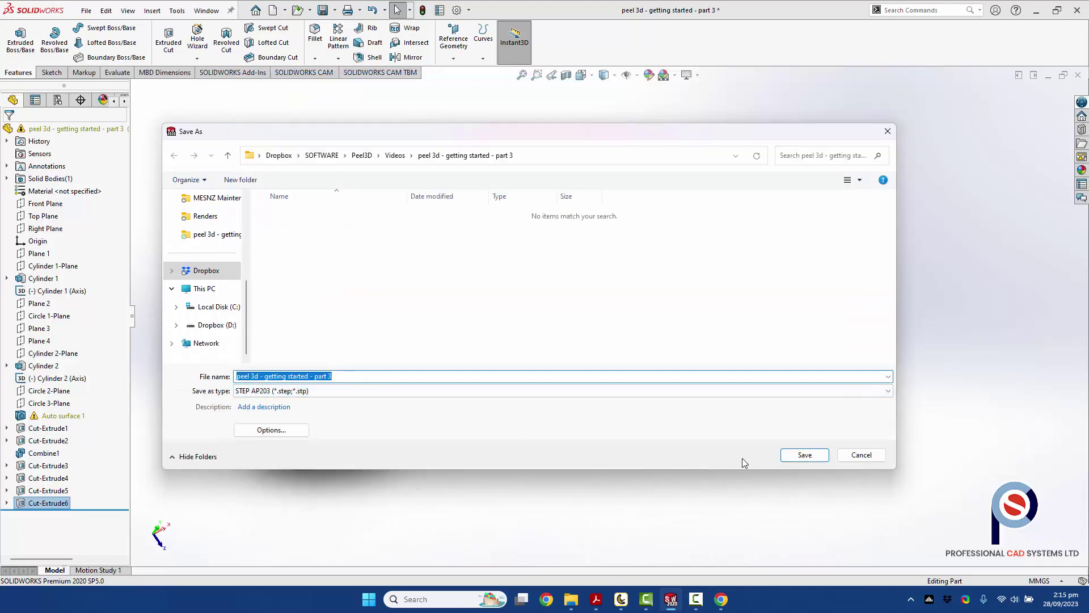
{"action": "left_click", "coordinate": [805, 454]}
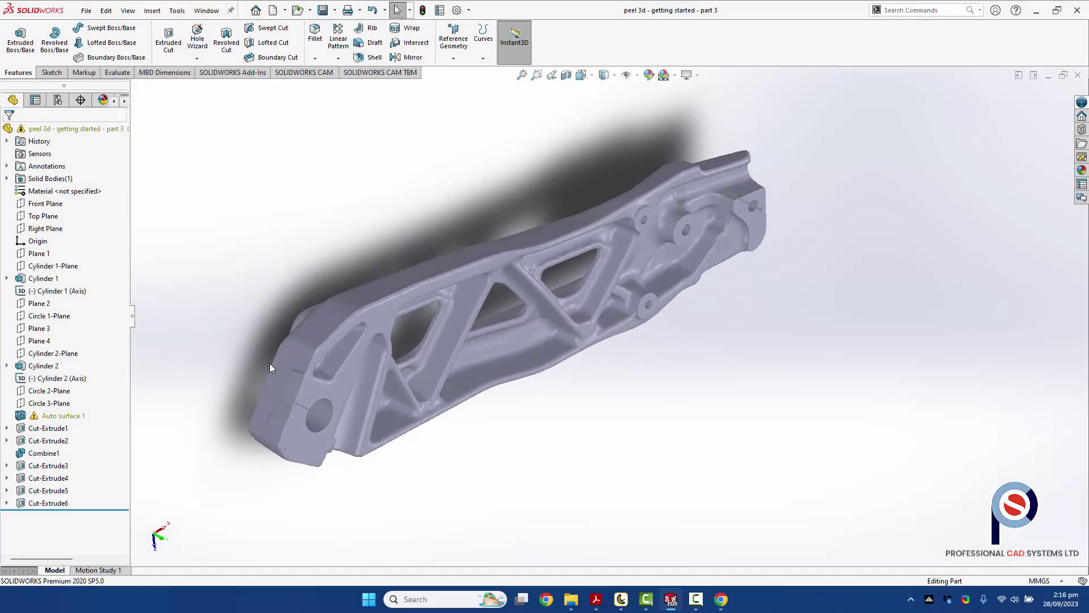
- Orbit the exported bracket to inspect its other face and side
{"action": "middle_click_drag", "start_coordinate": [381, 361], "coordinate": [430, 413]}
{"action": "scroll", "coordinate": [479, 365], "scroll_direction": "down", "scroll_amount": 2}
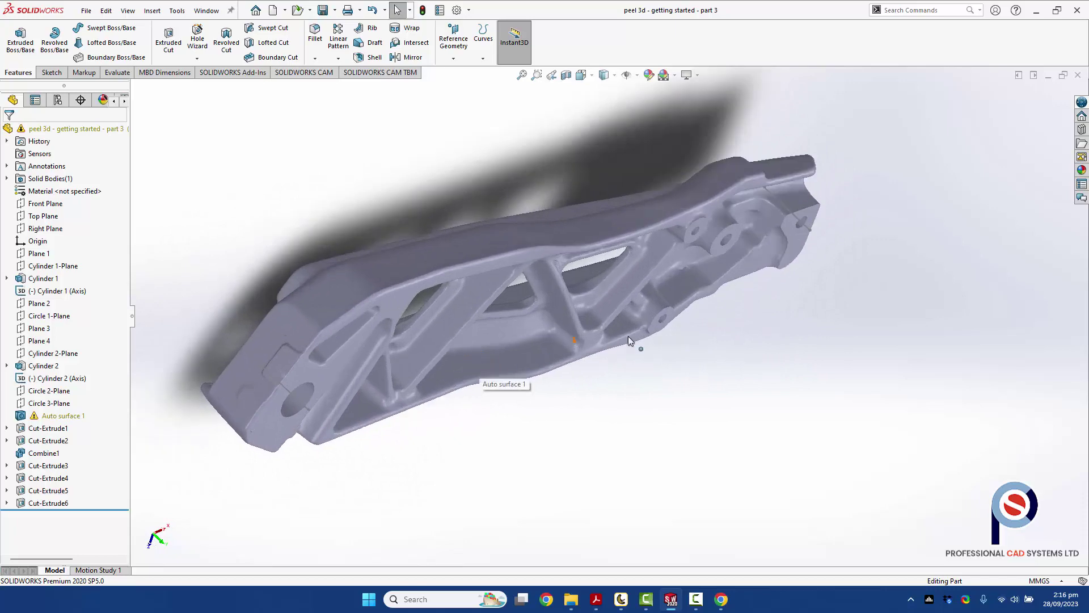
{"action": "scroll", "coordinate": [628, 334], "scroll_direction": "down", "scroll_amount": 1}
{"action": "middle_click_drag", "start_coordinate": [626, 326], "coordinate": [645, 301]}
{"action": "scroll", "coordinate": [785, 315], "scroll_direction": "up", "scroll_amount": 3}
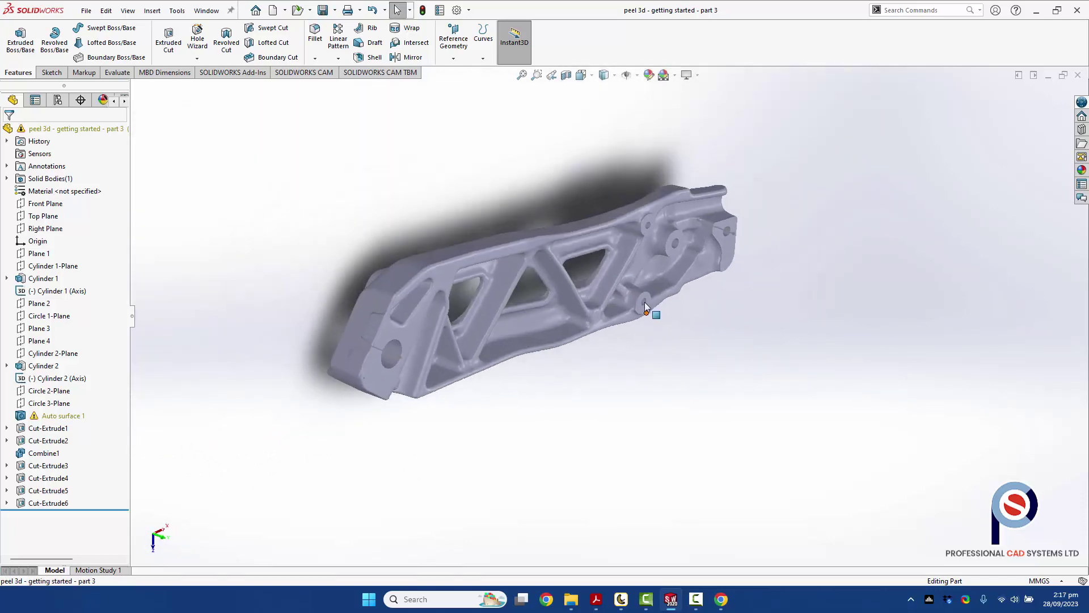
{"action": "scroll", "coordinate": [644, 301], "scroll_direction": "down", "scroll_amount": 2}
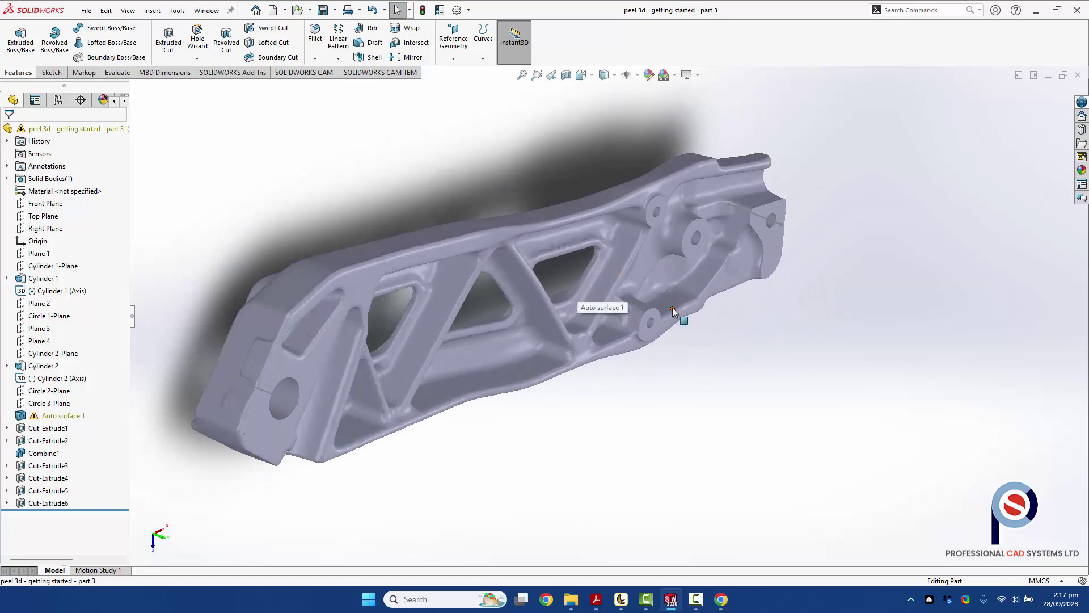